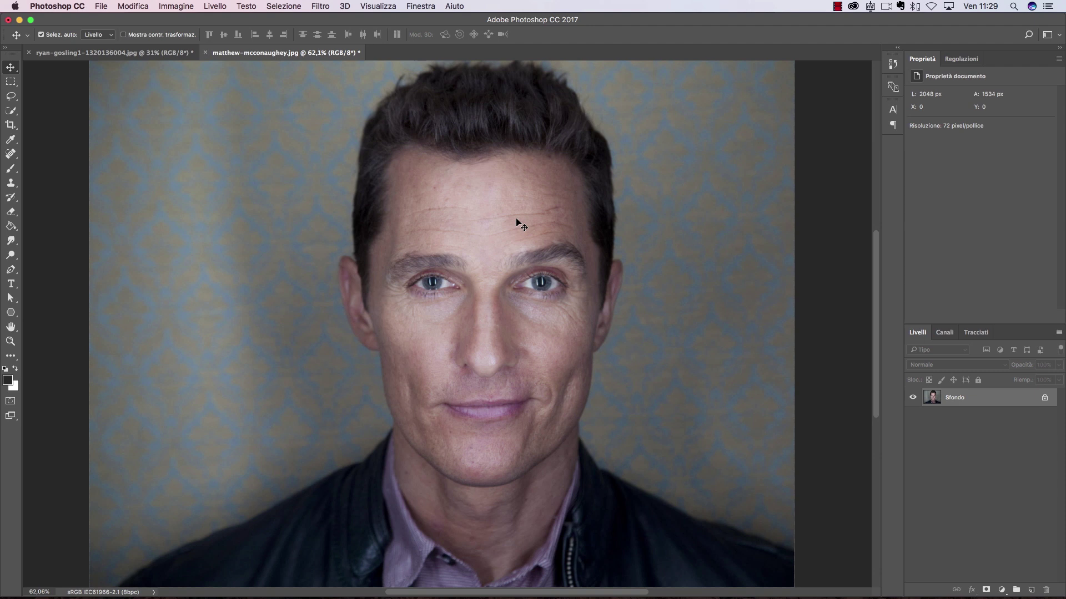
On the blue-background headshot, trace a closed Lasso selection around the face from brow to chin.
left_click(94, 53)
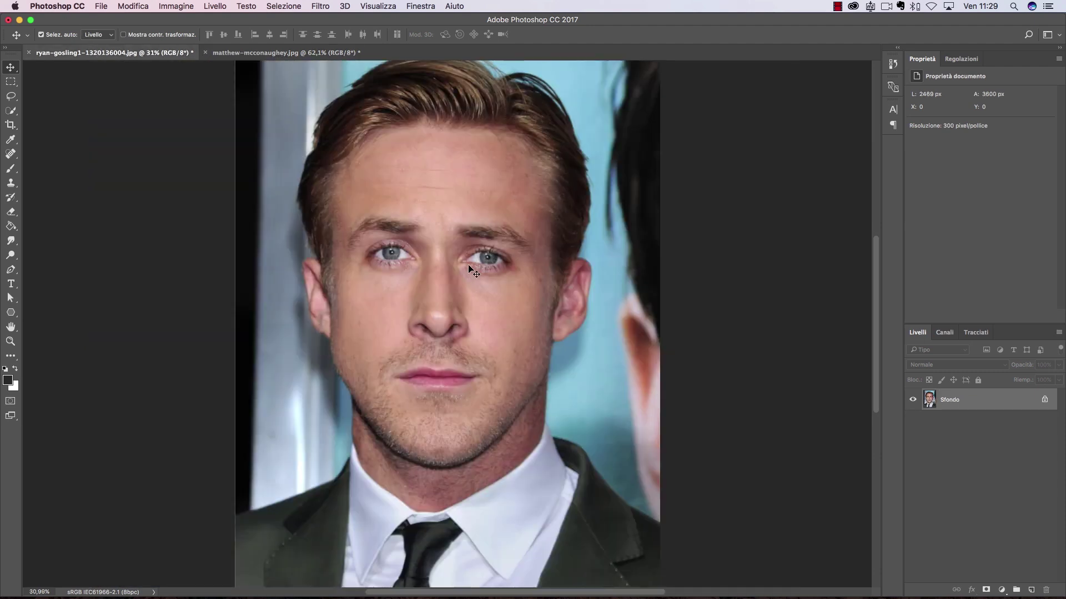
key("ctrl+Tab")
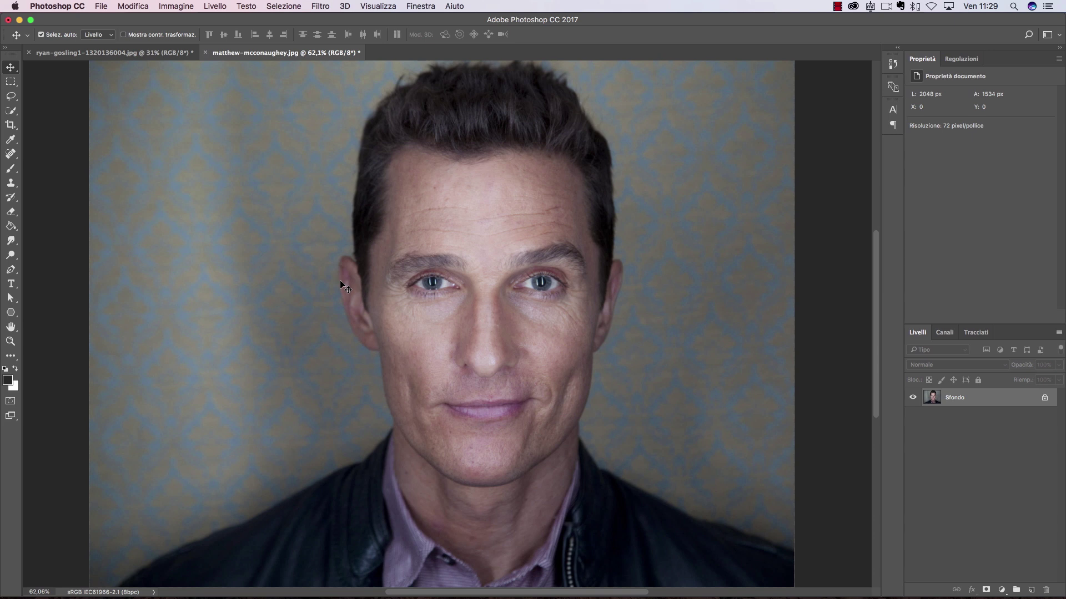
key("ctrl+Tab")
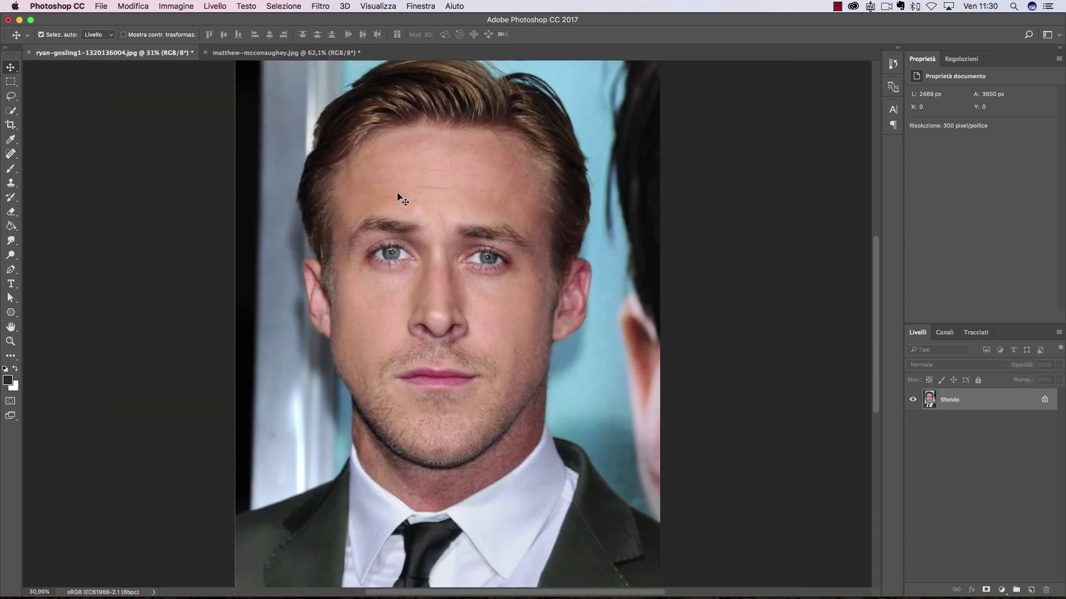
left_click(10, 96)
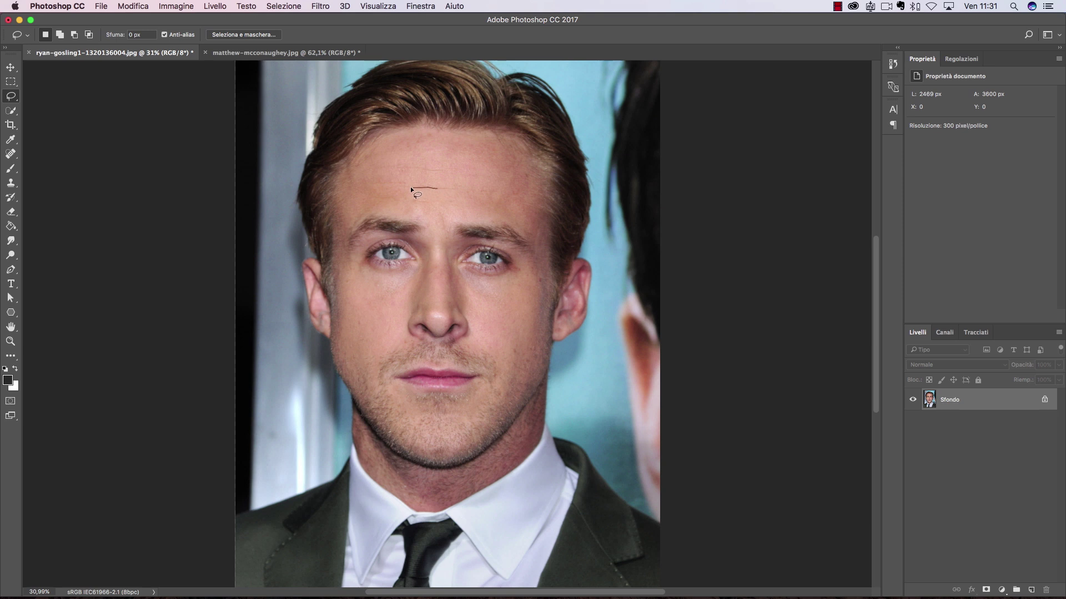
left_click_drag(348, 218, 344, 245)
left_click_drag(348, 299, 357, 362)
left_click_drag(424, 419, 463, 420)
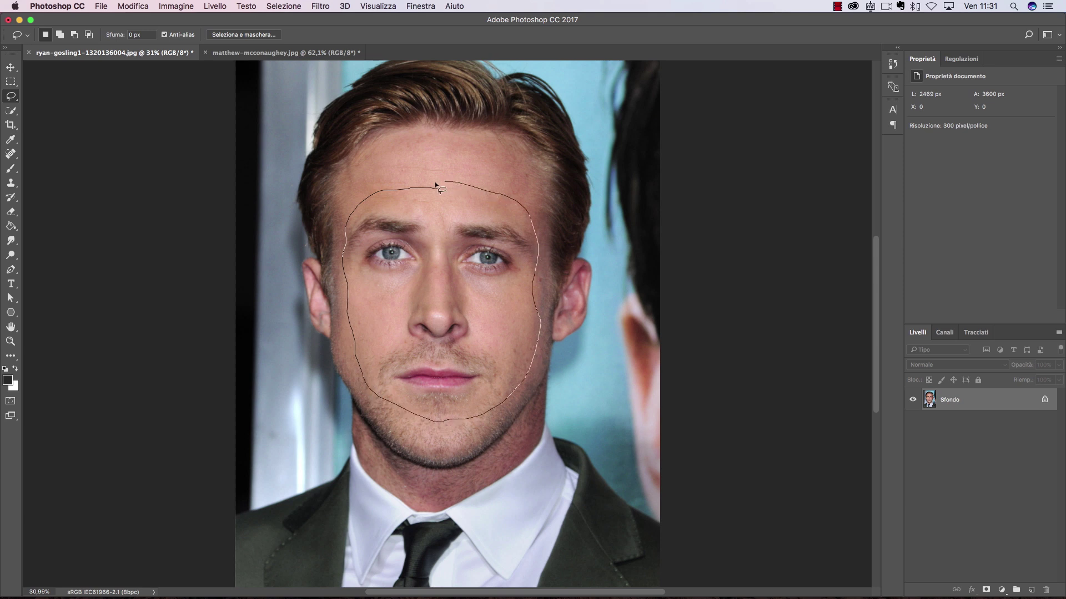
left_click_drag(407, 190, 411, 189)
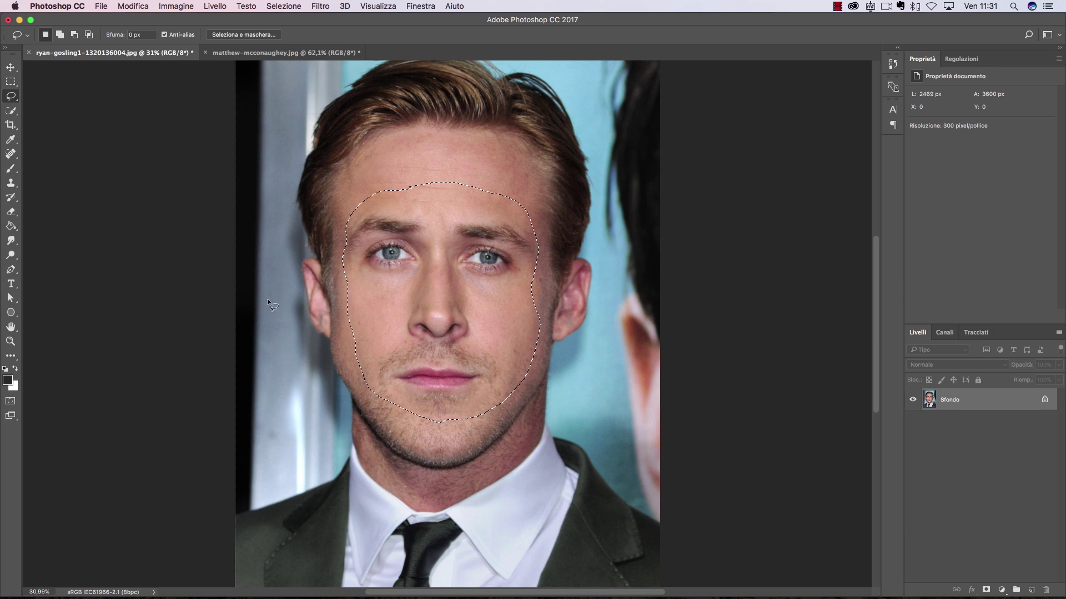
Copy the selected face and paste it onto the wallpaper portrait as Livello 1.
left_click(127, 6)
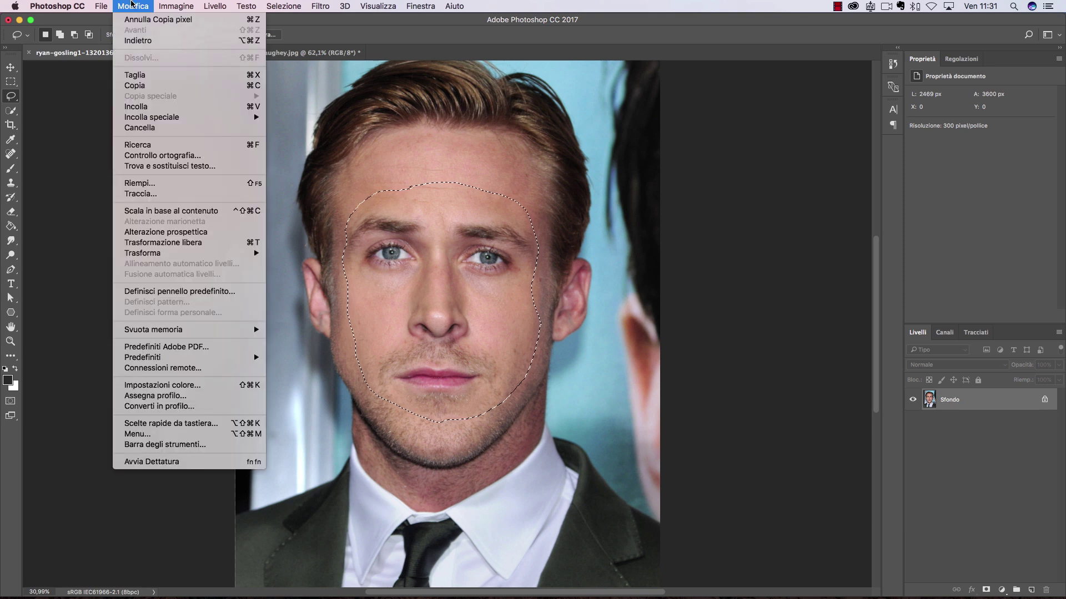
left_click(149, 85)
left_click(298, 51)
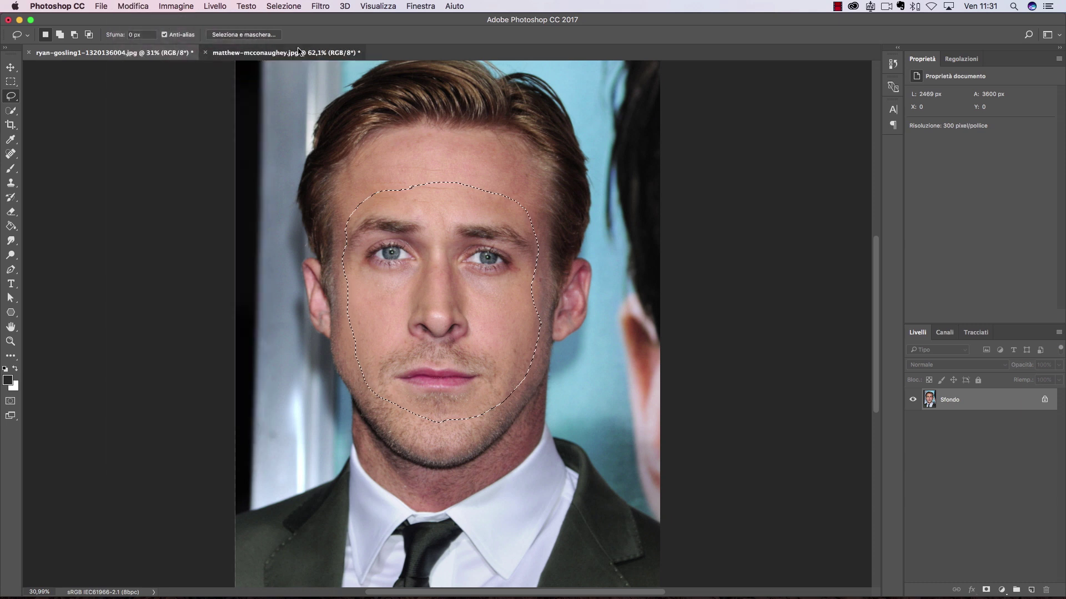
left_click(145, 5)
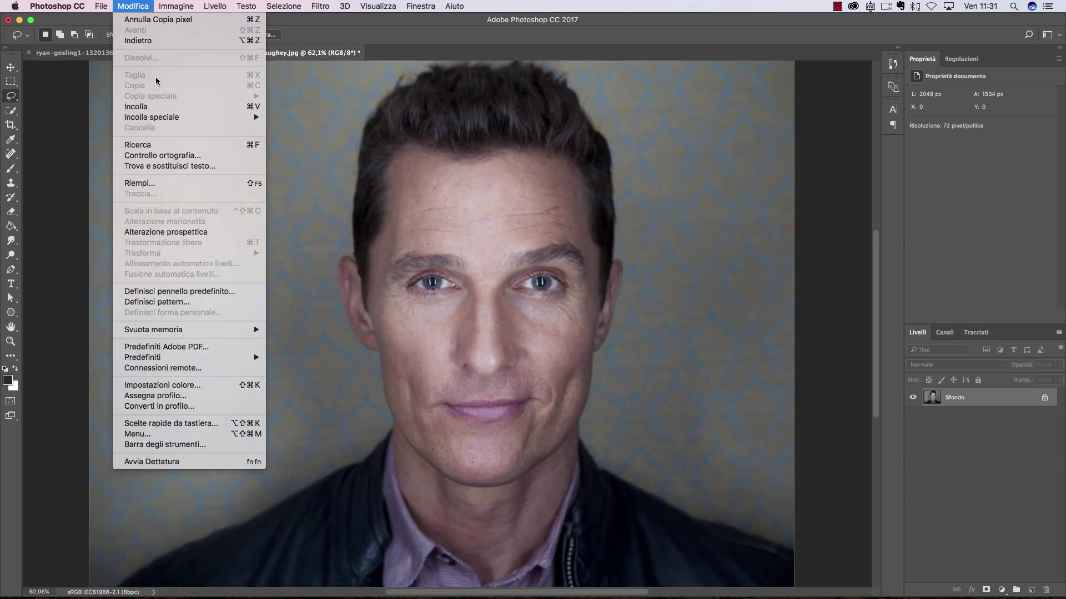
left_click(164, 108)
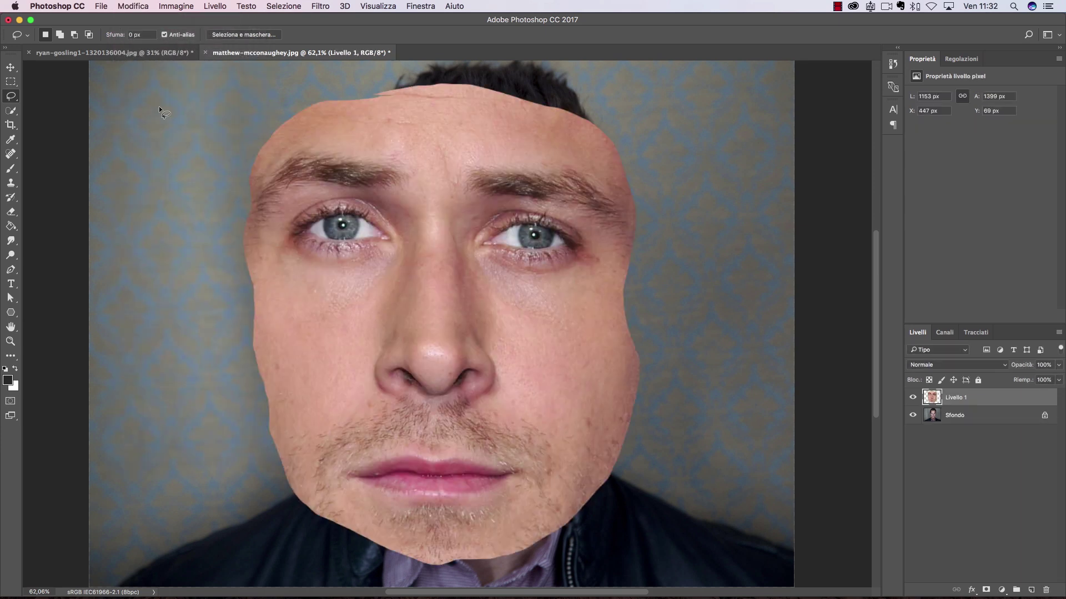
left_click(913, 398)
left_click(133, 6)
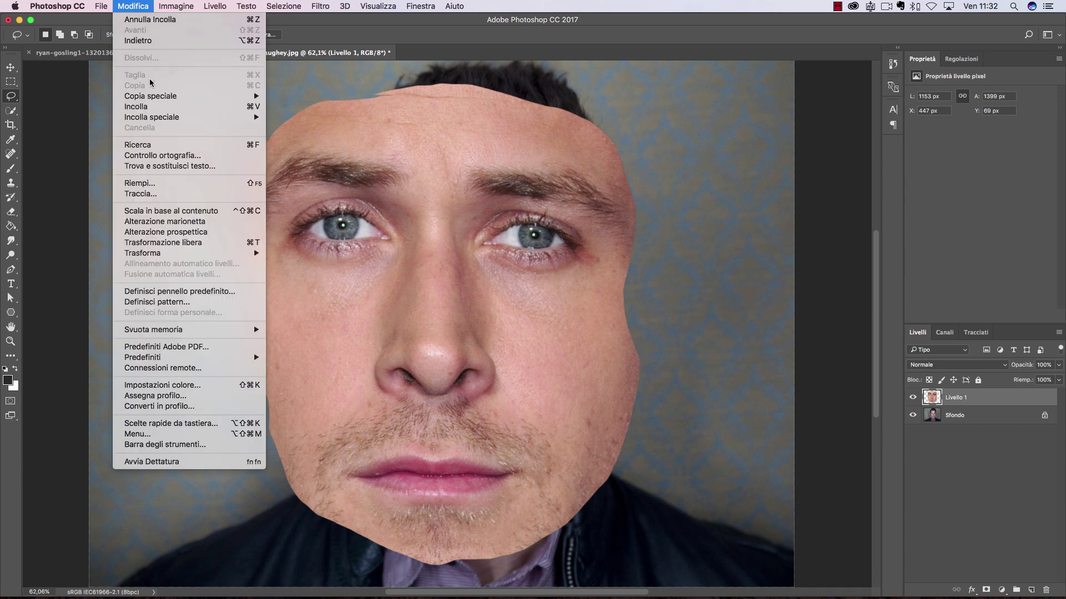
Free-transform the pasted face to shrink it, and lower the layer opacity to see through it.
left_click(181, 244)
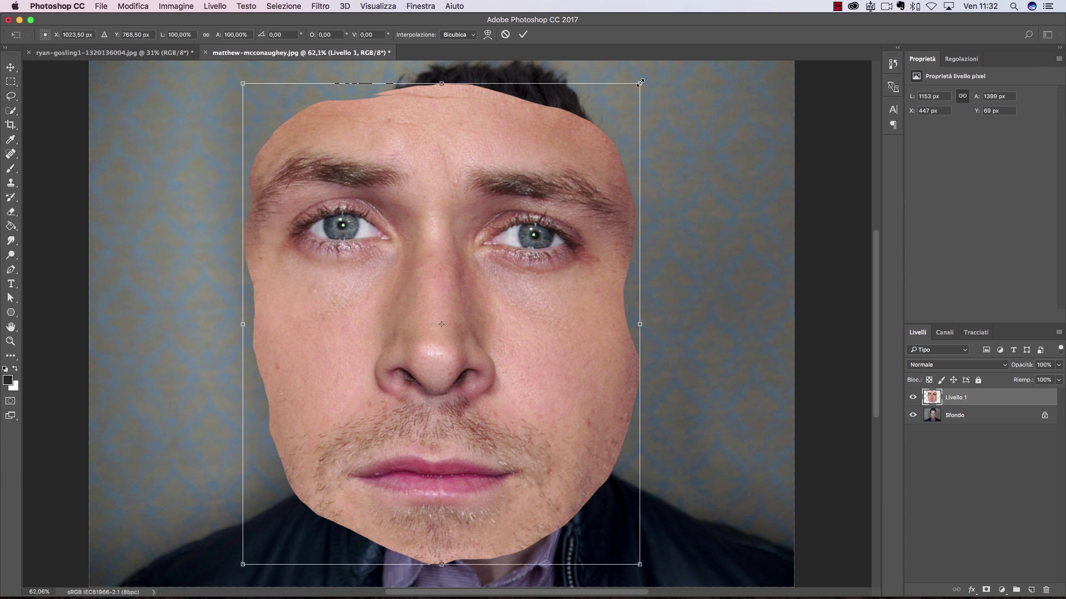
mouse_move(640, 83)
left_mouse_down()
mouse_move(422, 291)
mouse_move(419, 325)
mouse_move(388, 352)
mouse_move(333, 357)
mouse_move(324, 281)
mouse_move(479, 178)
mouse_move(327, 277)
left_mouse_up()
mouse_move(411, 399)
left_mouse_down()
mouse_move(336, 405)
mouse_move(351, 411)
mouse_move(407, 367)
mouse_move(419, 388)
mouse_move(506, 323)
left_mouse_up()
scroll(384, 321, "down", 1)
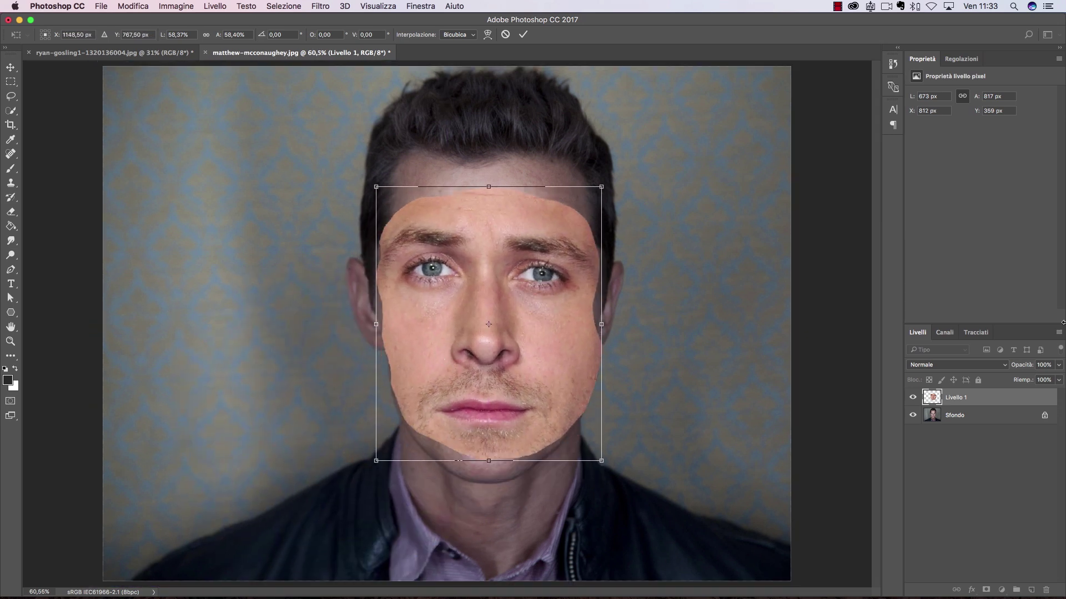
left_click(1059, 365)
left_click_drag(1045, 378, 1041, 381)
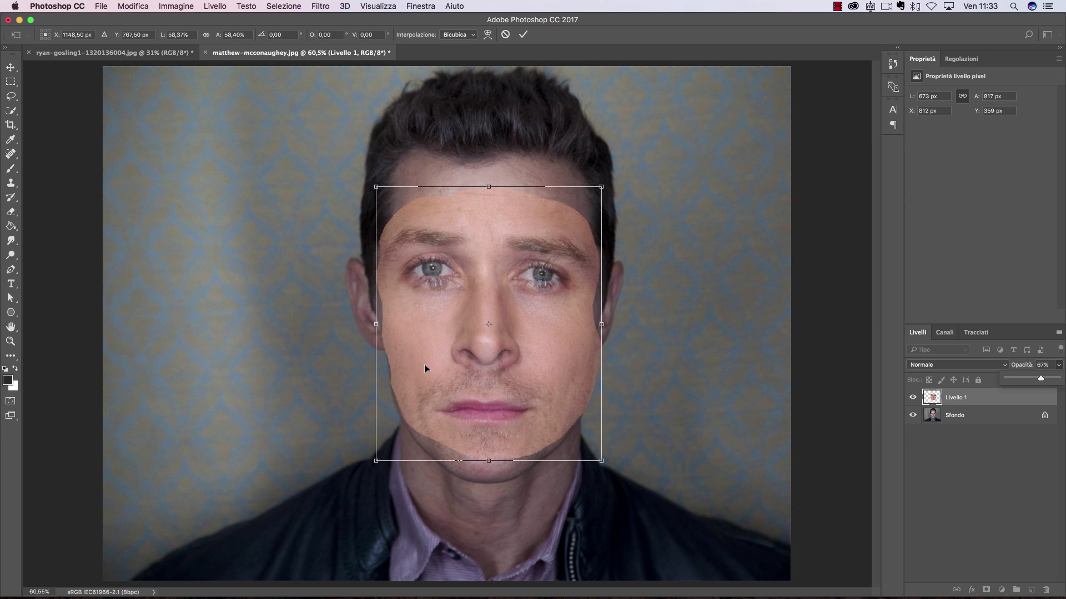
Move, scale and rotate the face onto the portrait's features, apply, and restore full opacity.
left_click_drag(561, 278, 655, 290)
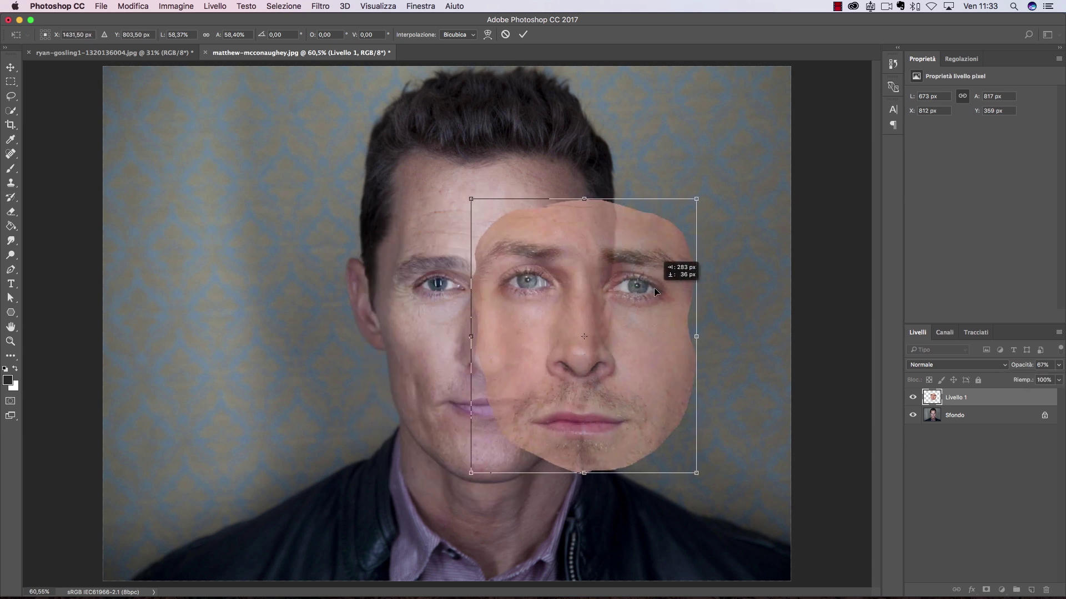
left_click_drag(696, 198, 671, 228)
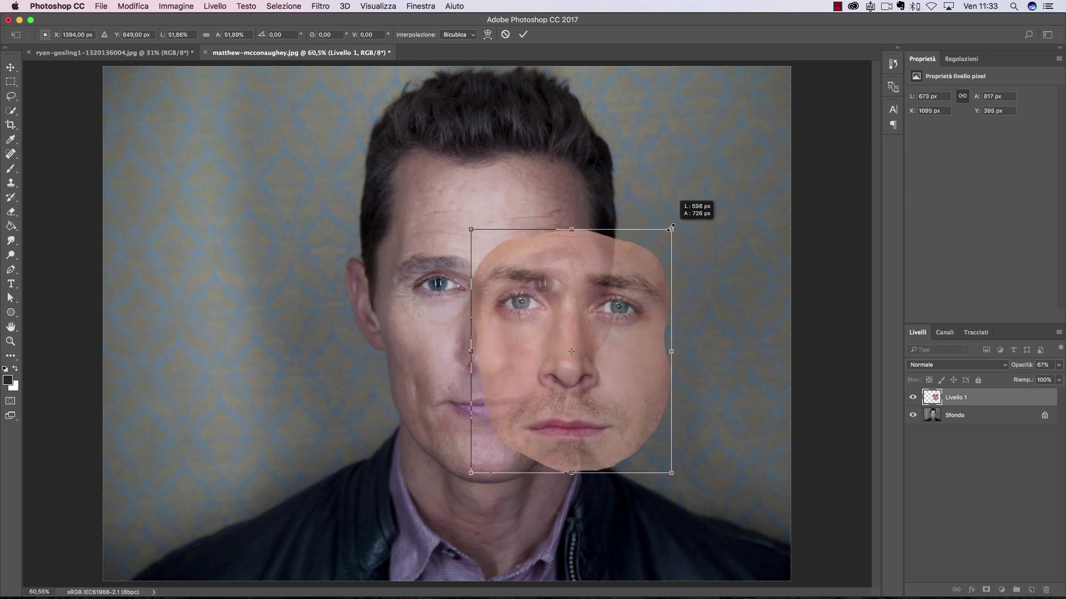
left_click_drag(611, 287, 532, 267)
scroll(462, 278, "up", 3)
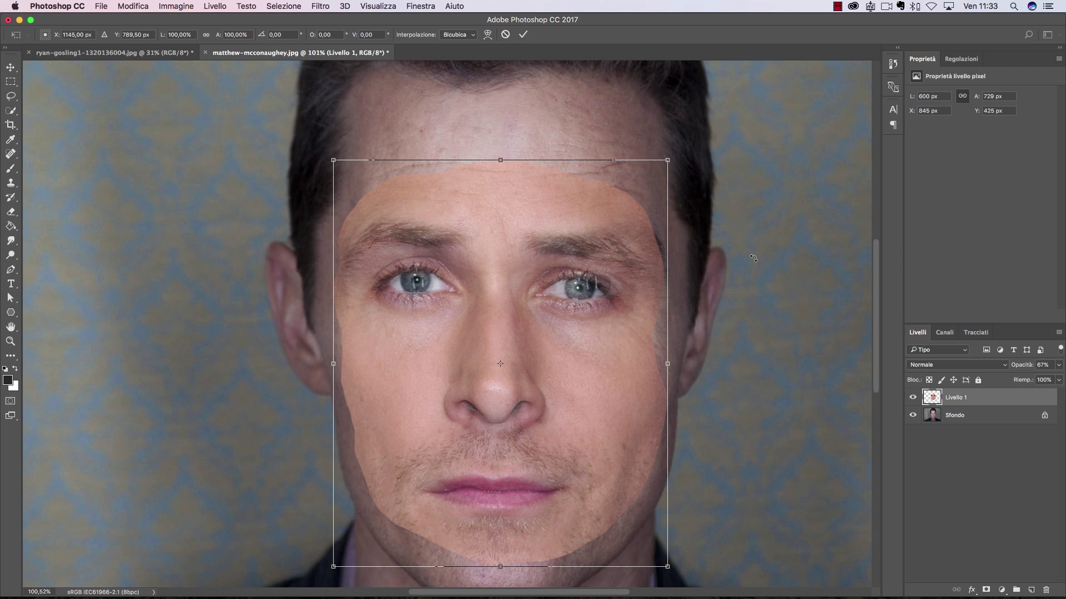
left_click_drag(749, 248, 750, 234)
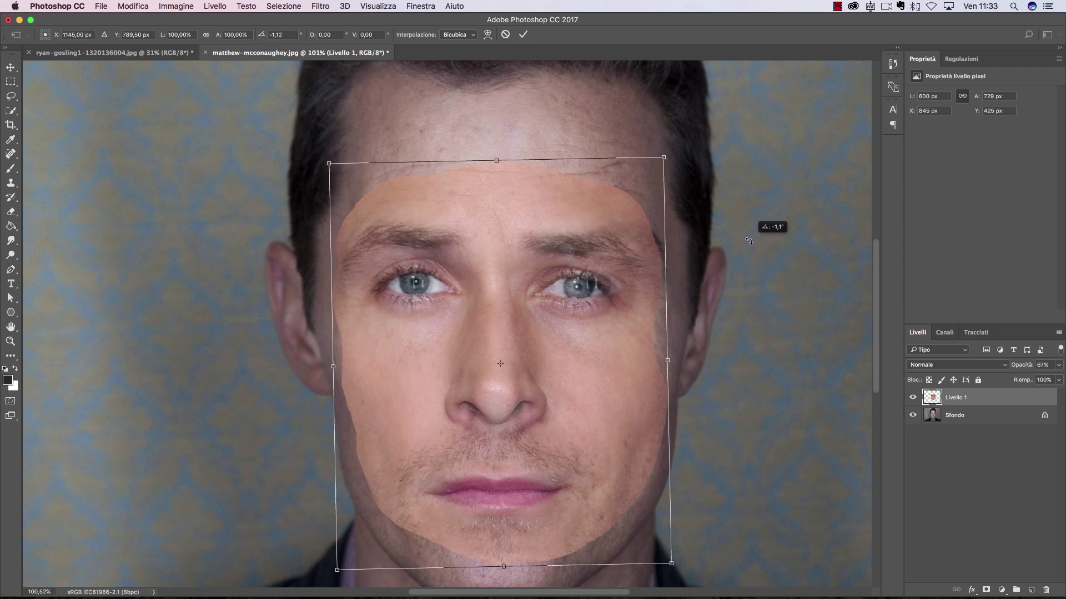
key("Return")
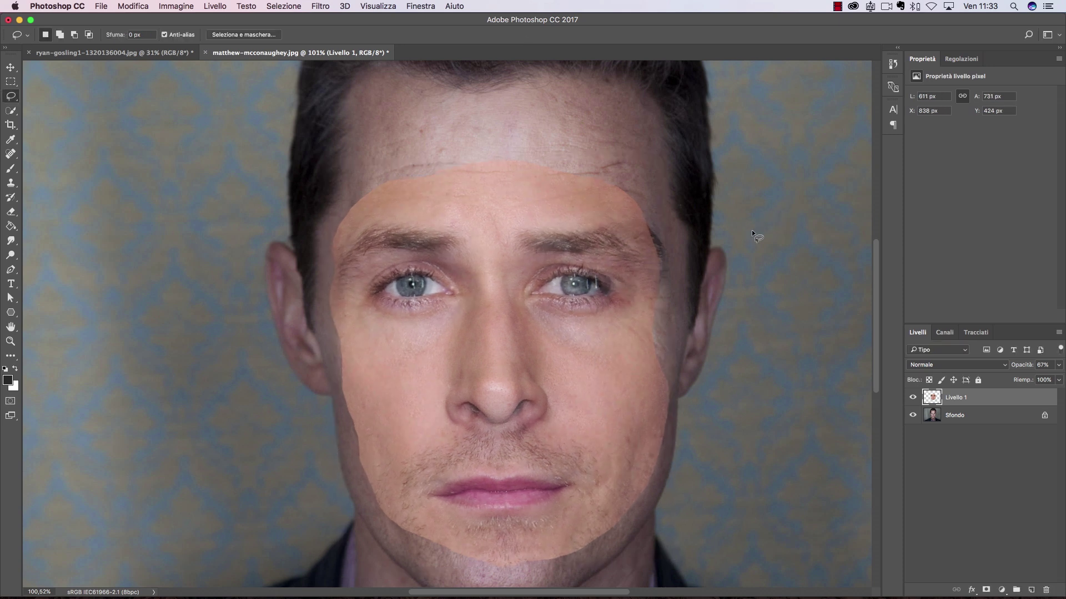
left_click(1061, 366)
left_click_drag(1040, 378, 1057, 378)
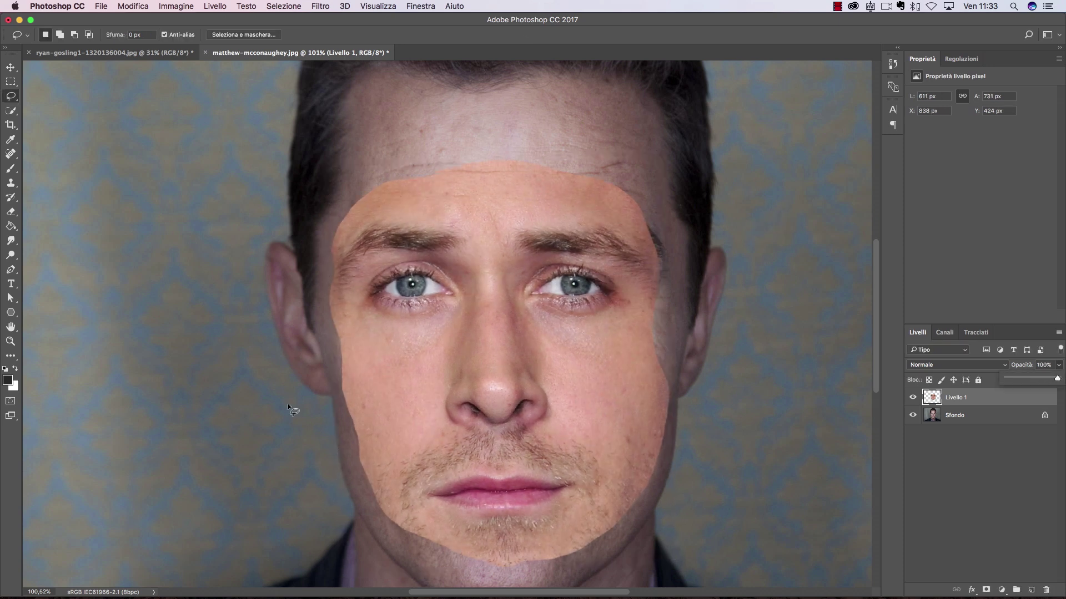
scroll(454, 357, "down", 5)
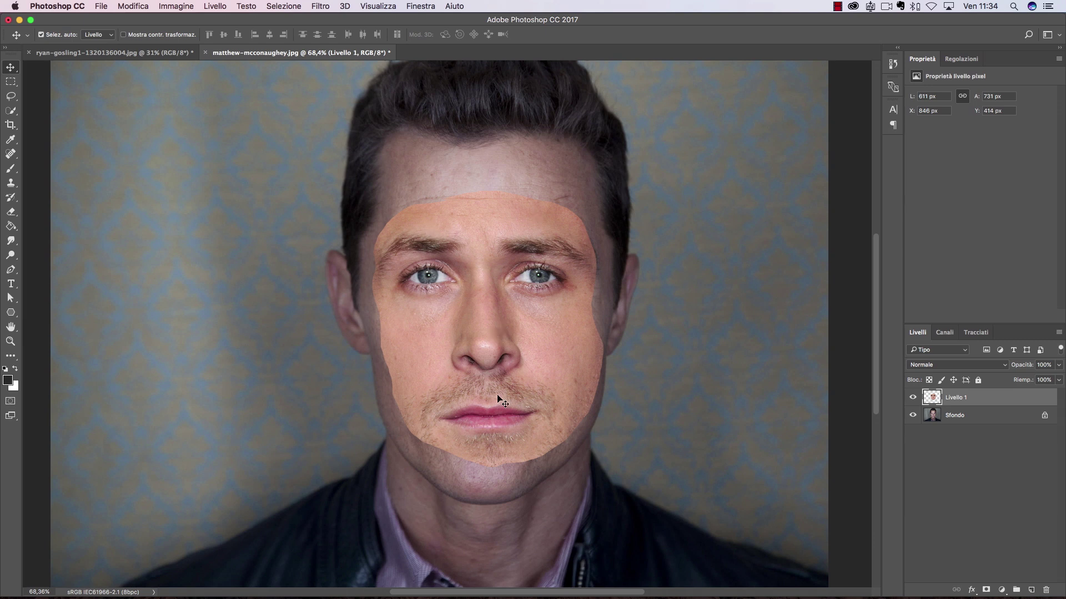
left_click(913, 397)
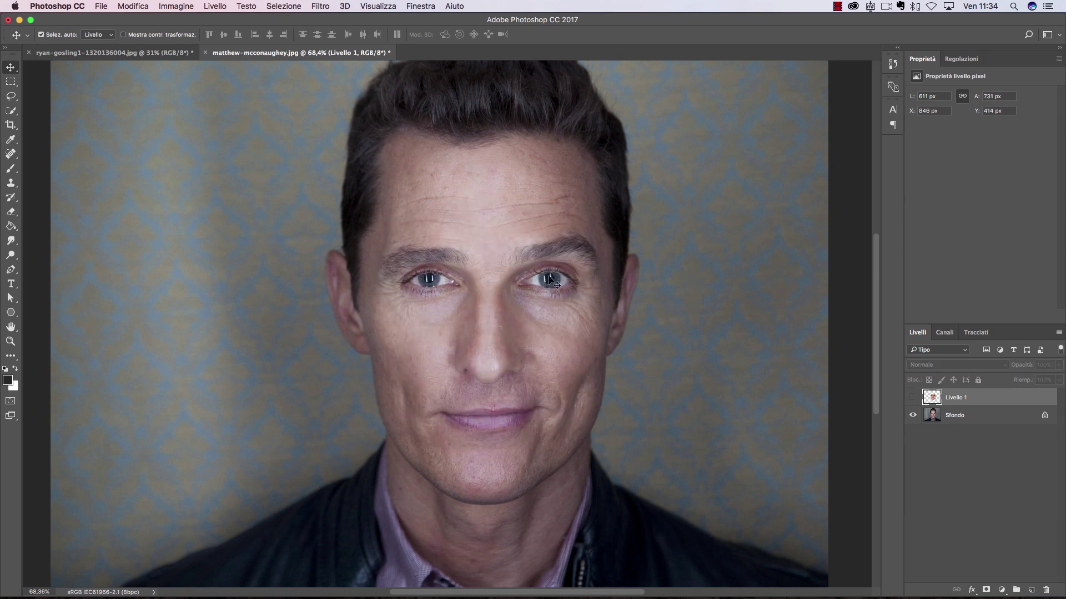
left_click(912, 397)
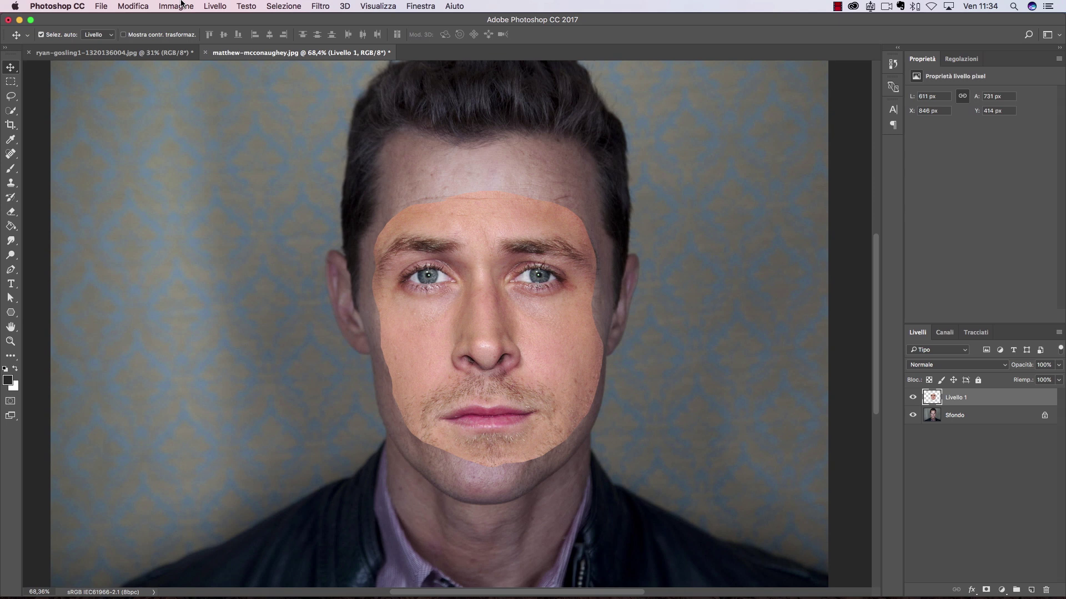
Preview Match Color with source matthew-mcconaughey.jpg and layer Sfondo, then cancel it.
left_click(181, 5)
mouse_move(204, 37)
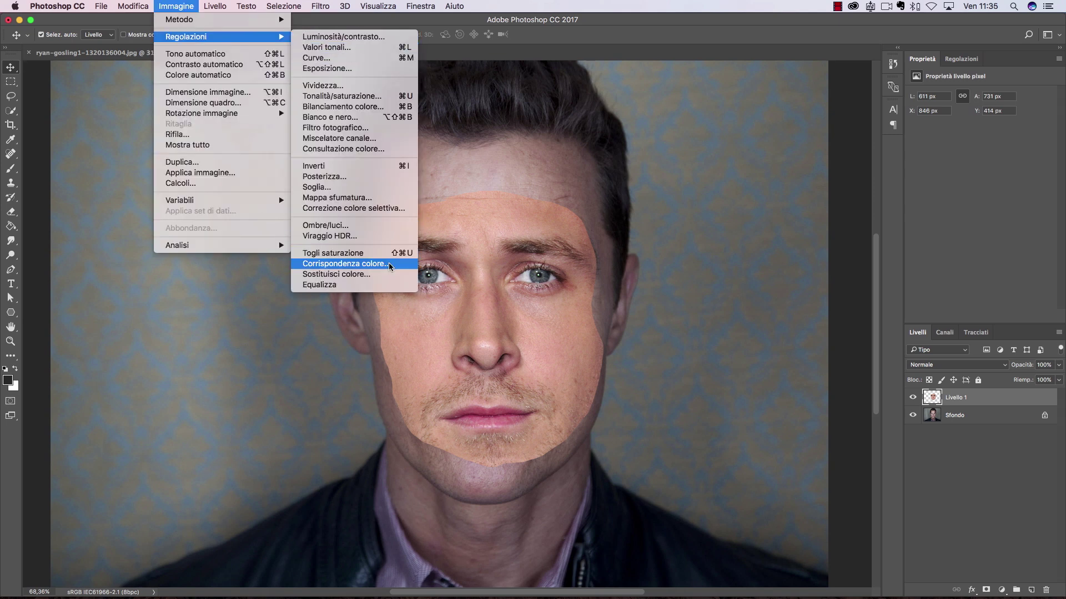
left_click(356, 265)
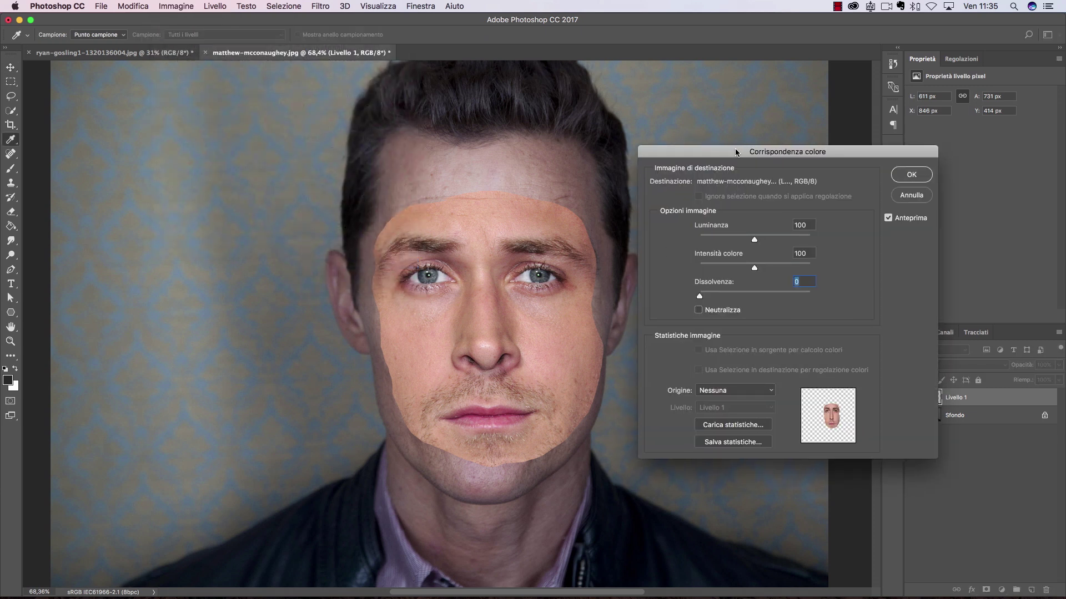
left_click_drag(736, 152, 716, 155)
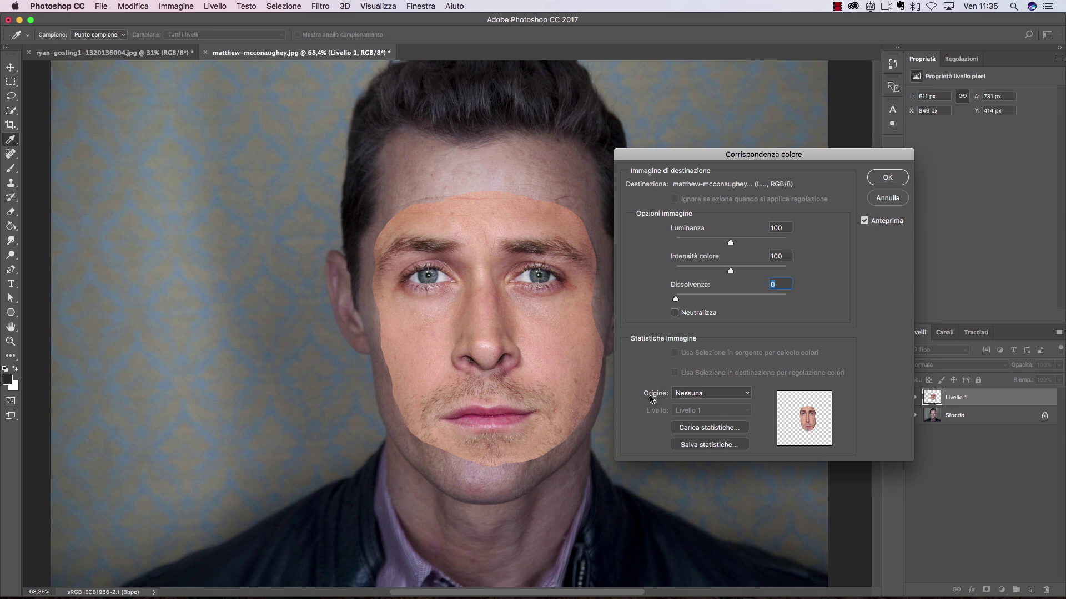
left_click(691, 394)
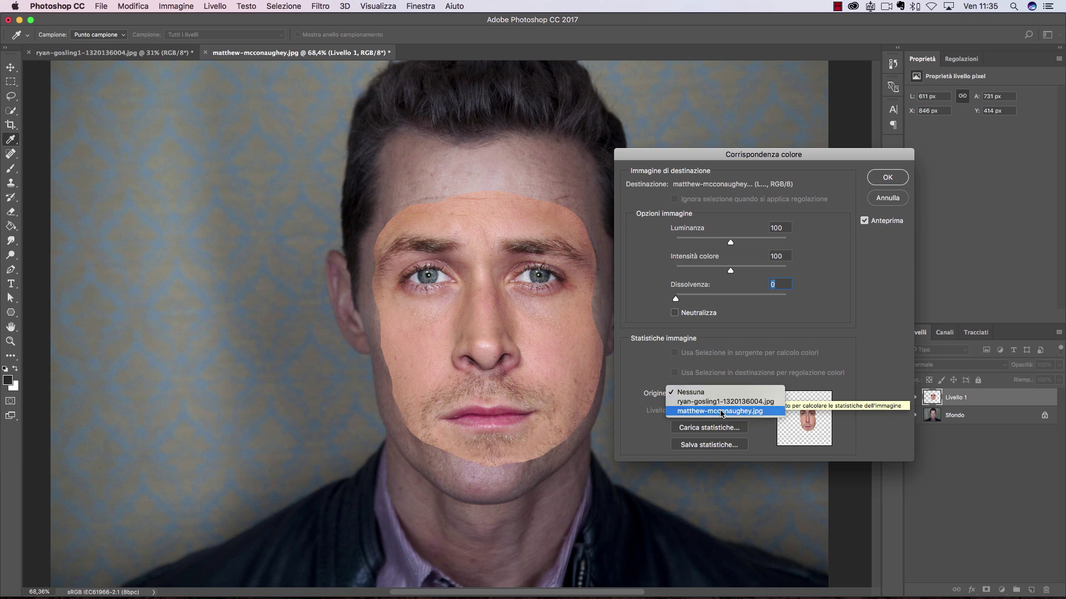
left_click(722, 411)
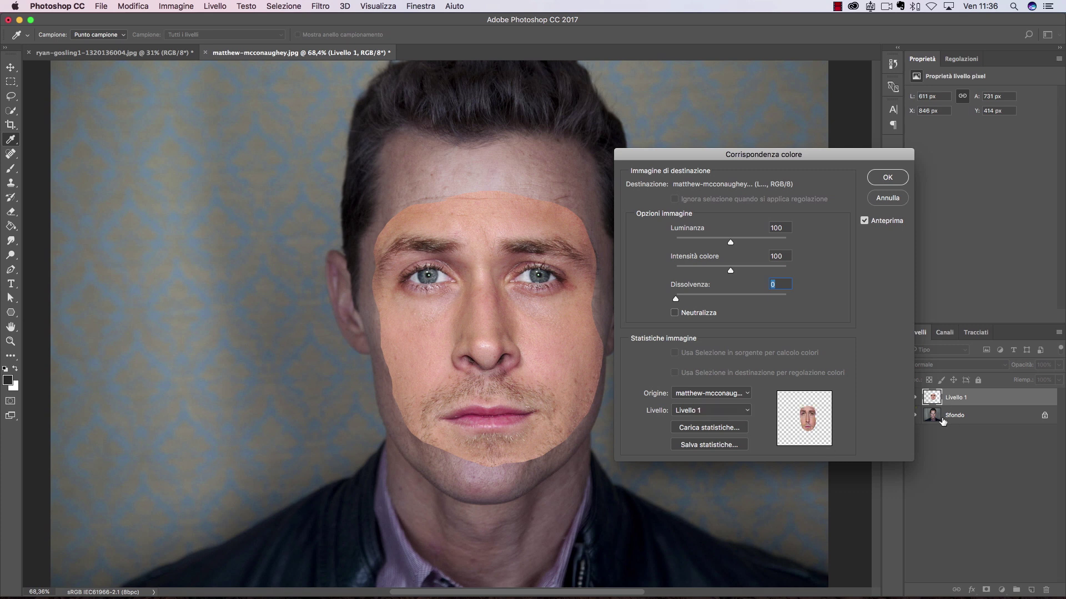
left_click(704, 412)
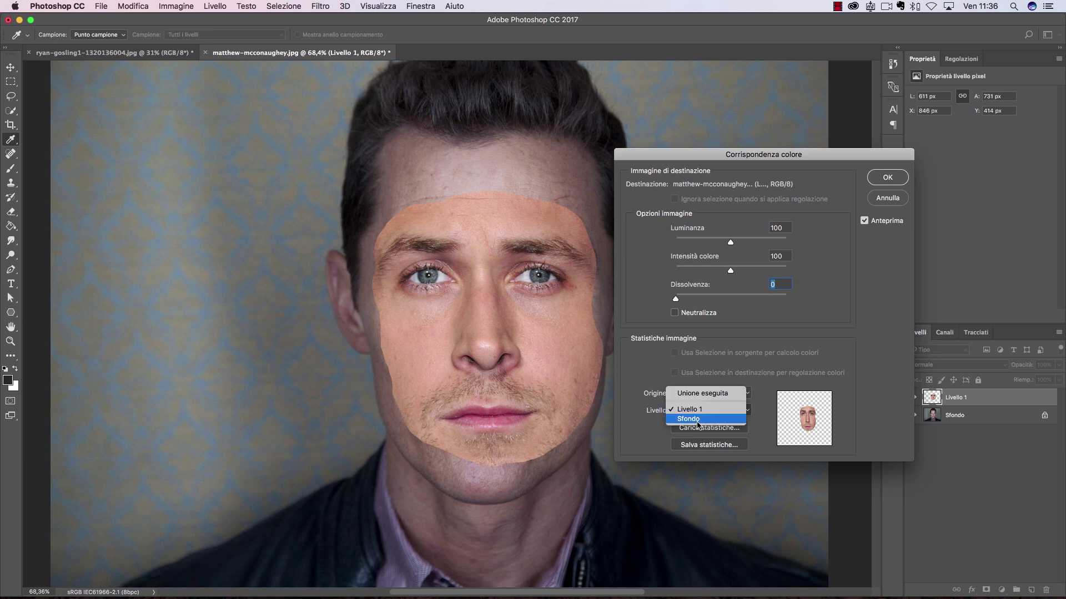
left_click(697, 424)
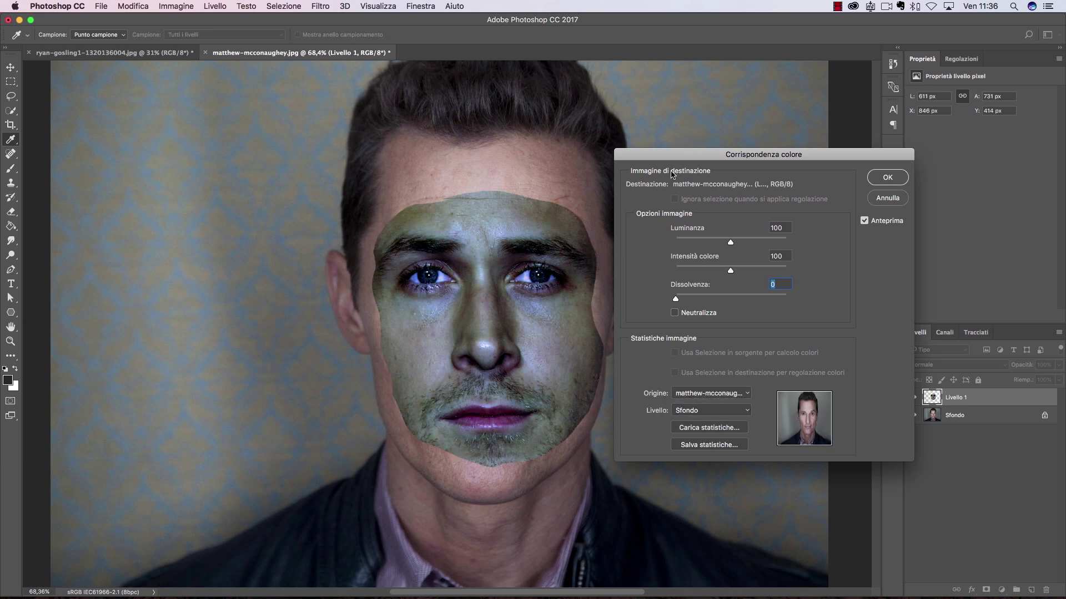
left_click_drag(682, 156, 763, 146)
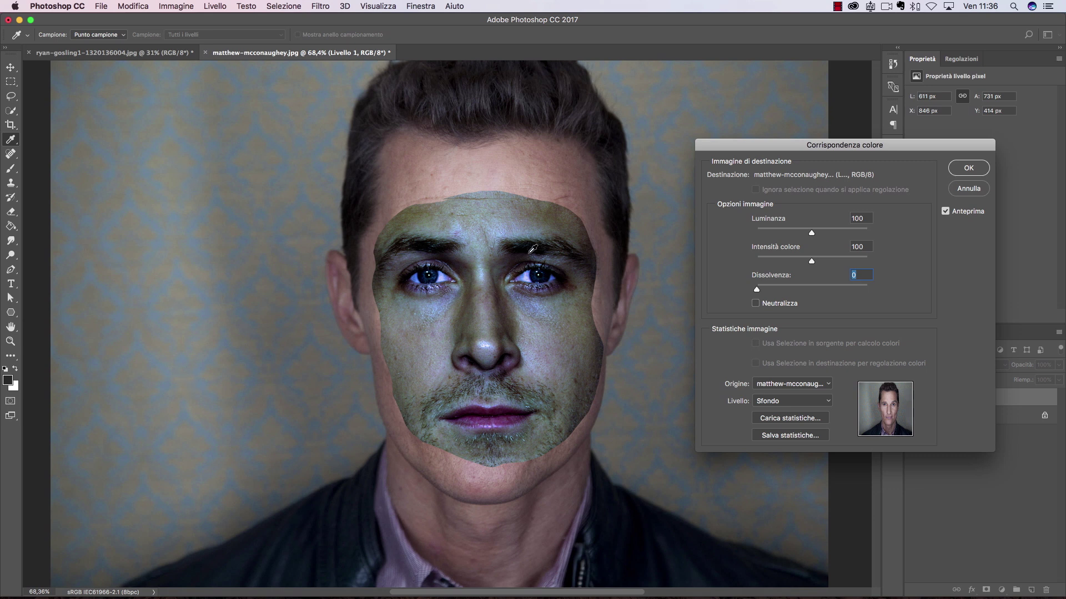
left_click_drag(859, 150, 818, 151)
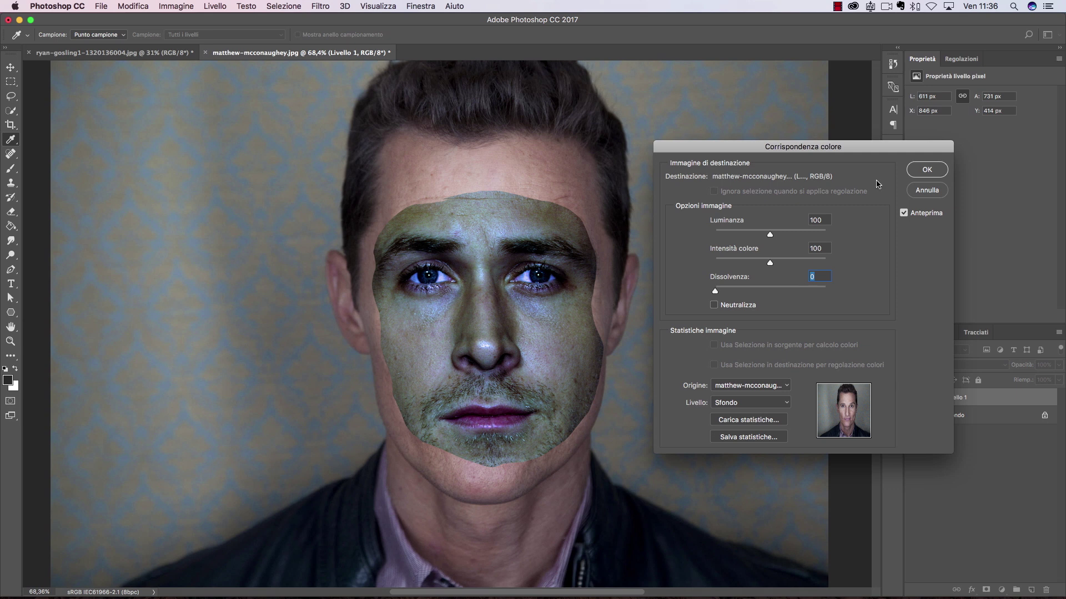
left_click(927, 191)
key("v")
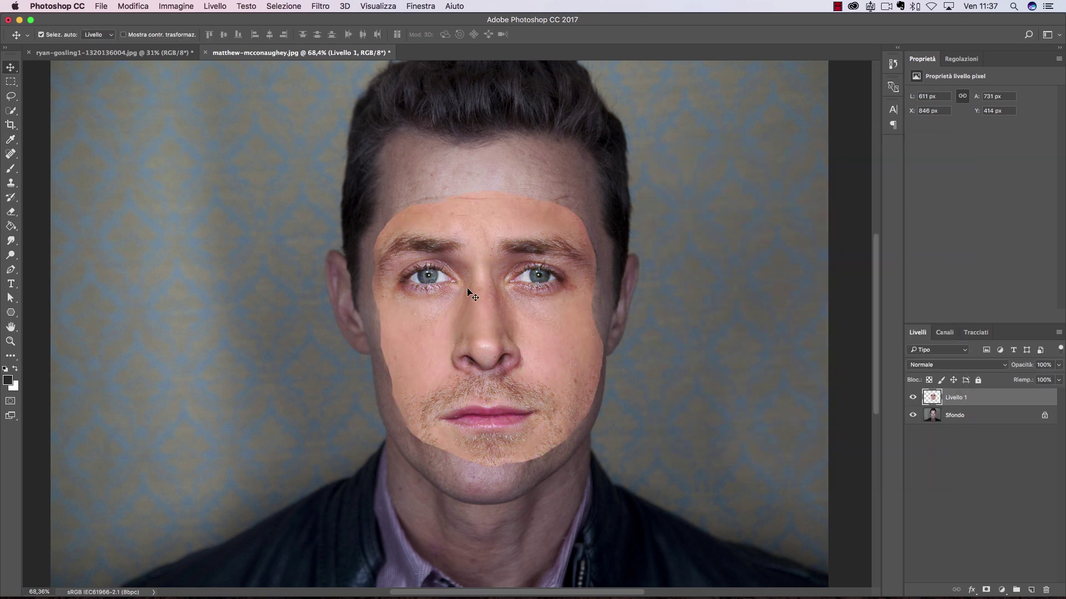
Load the Livello 1 face pixels as a selection.
scroll(463, 278, "down", 1)
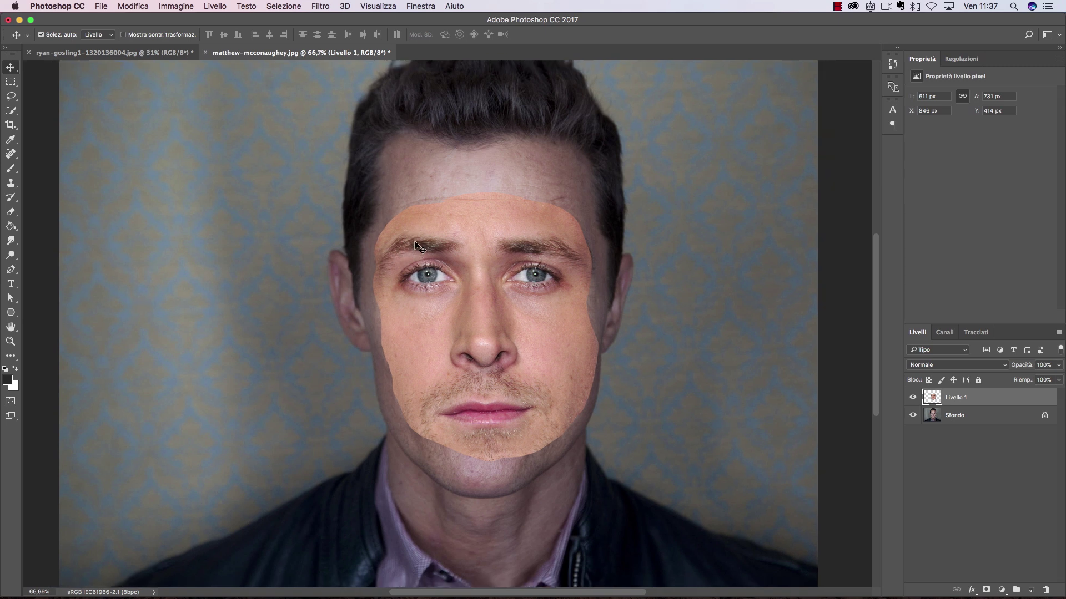
key("super")
left_click(934, 403, "super")
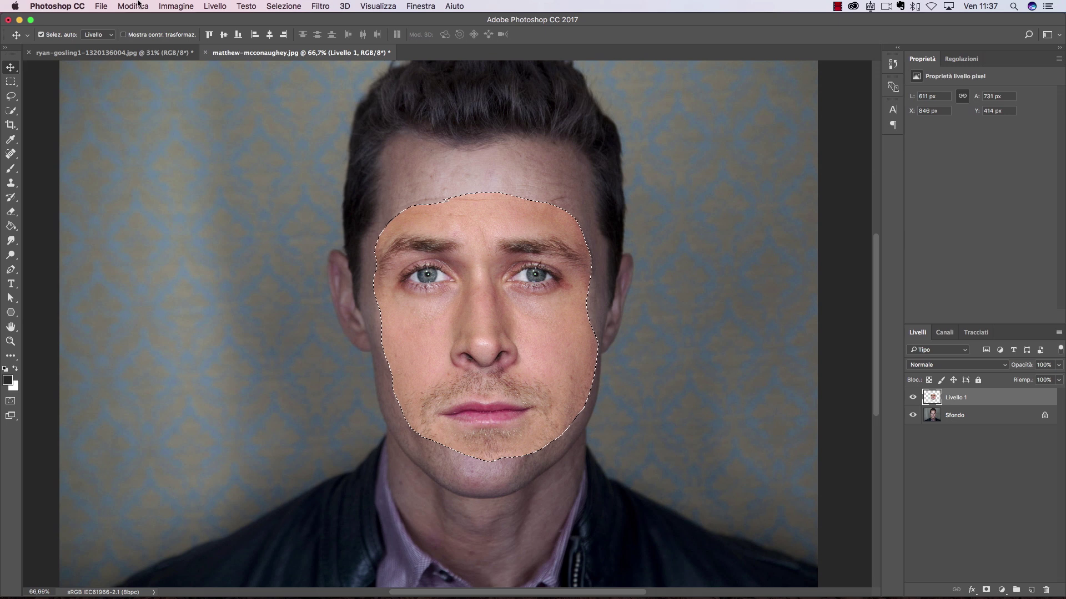
Match the face colour to matthew-mcconaughey.jpg's Sfondo layer, raising luminance and keeping intensity 100.
left_click(168, 6)
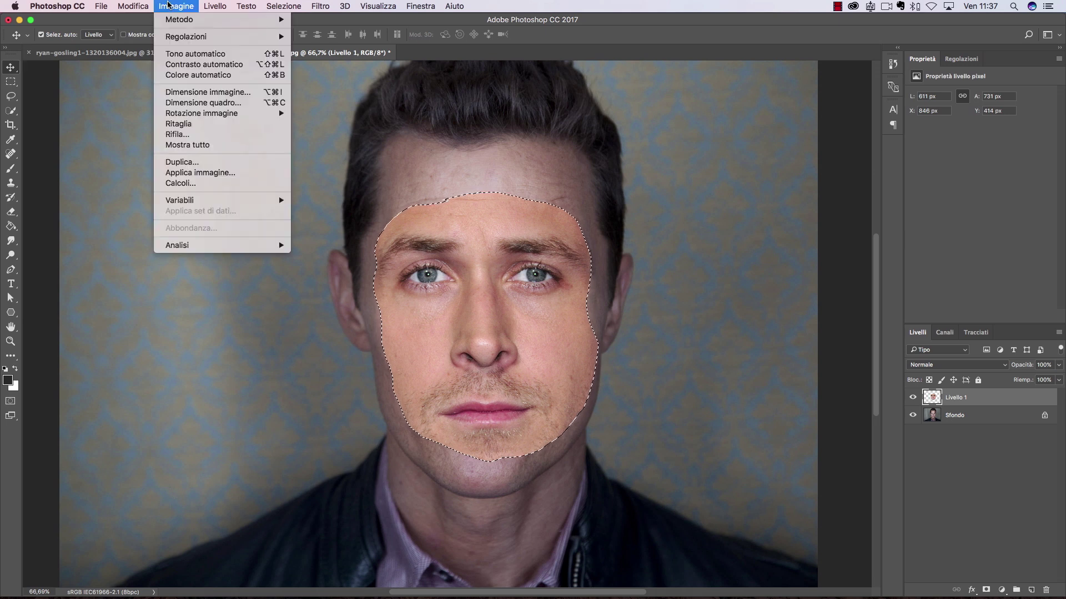
mouse_move(185, 37)
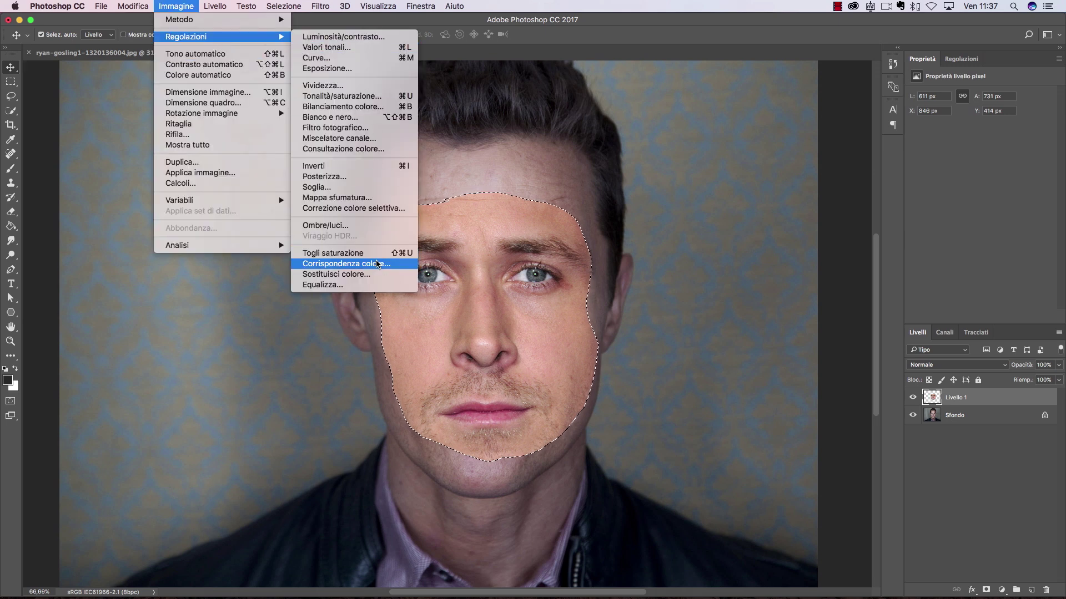
left_click(377, 264)
left_click(760, 386)
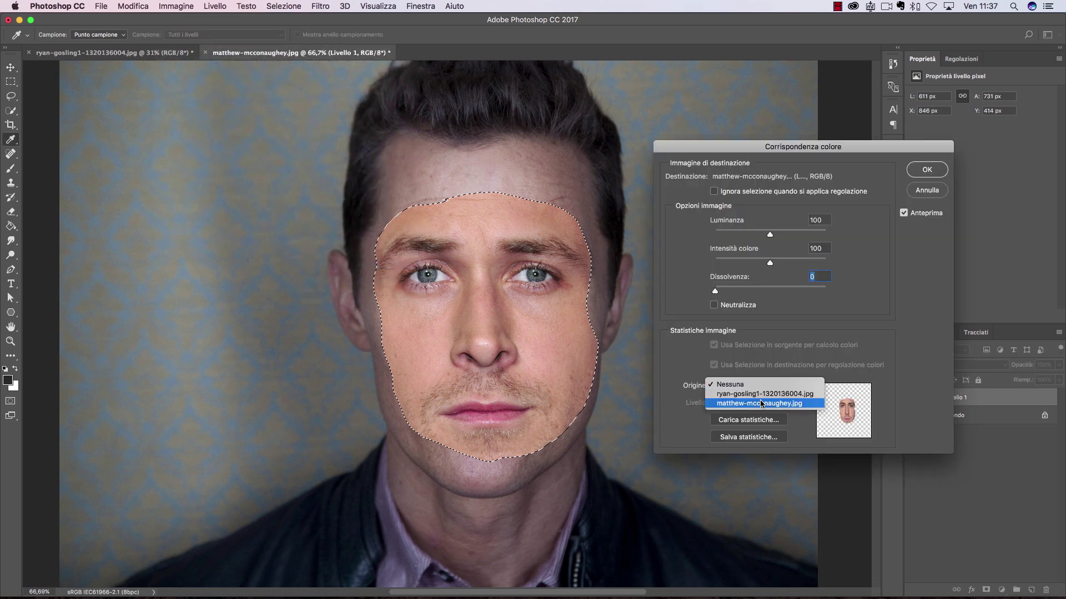
left_click(761, 404)
left_click(739, 412)
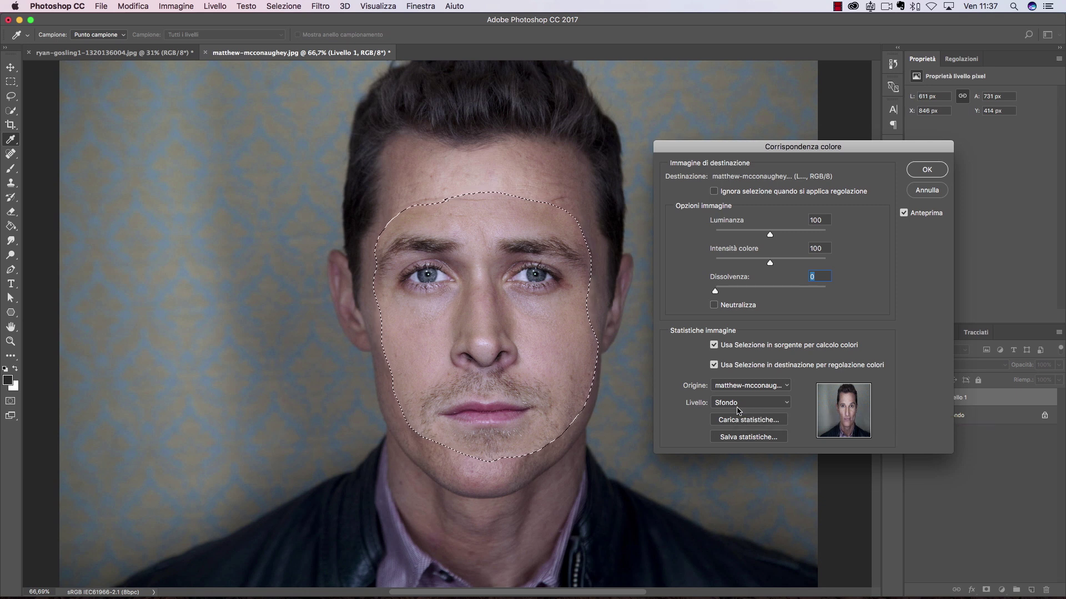
left_click_drag(770, 236, 833, 262)
type("100")
key("Tab")
type("5")
left_click(833, 289)
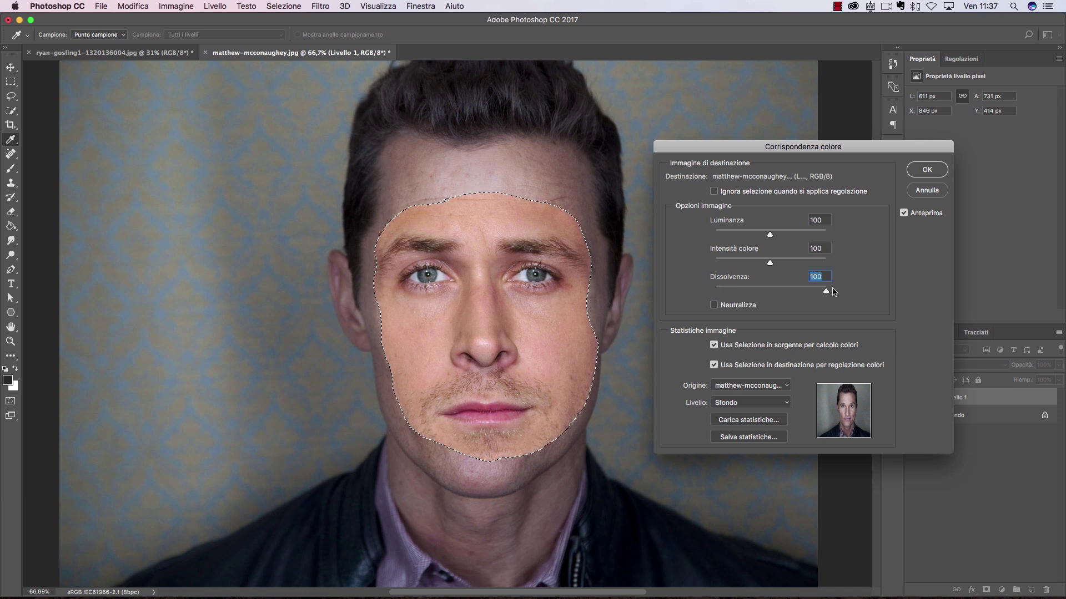
left_click_drag(833, 291, 612, 315)
Apply the colour match, duplicate Sfondo as Sfondo copia, and reload the face outline selection.
left_click(927, 169)
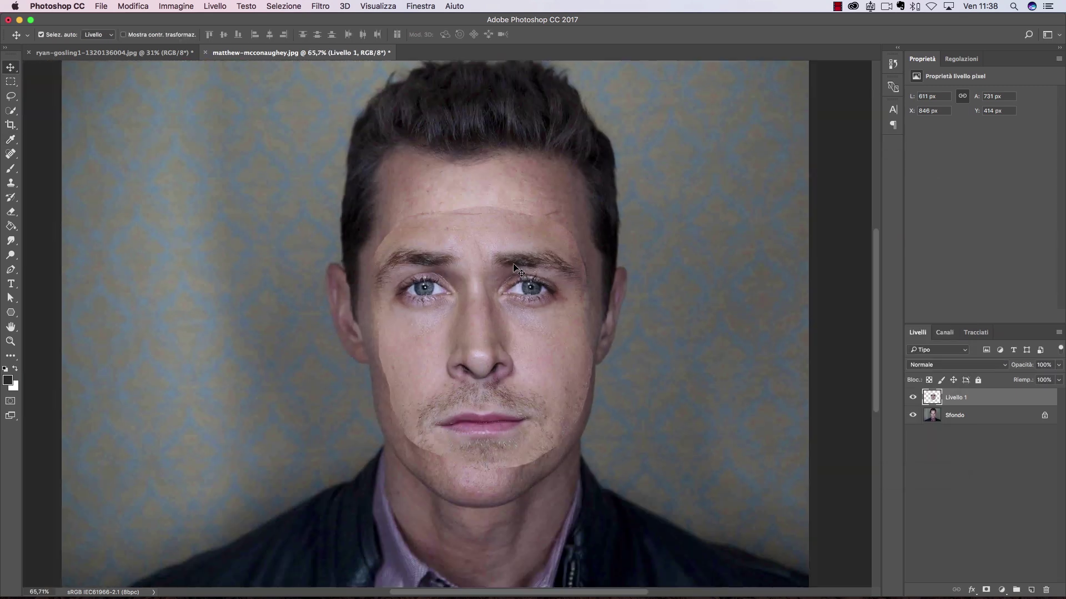
scroll(508, 280, "up", 5)
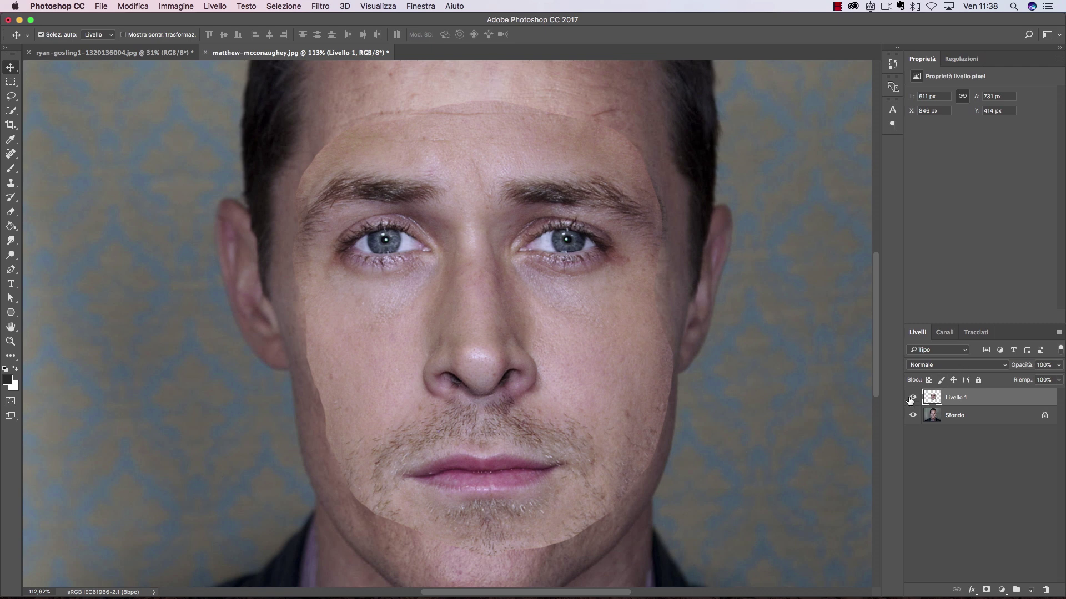
key("alt+bracketleft")
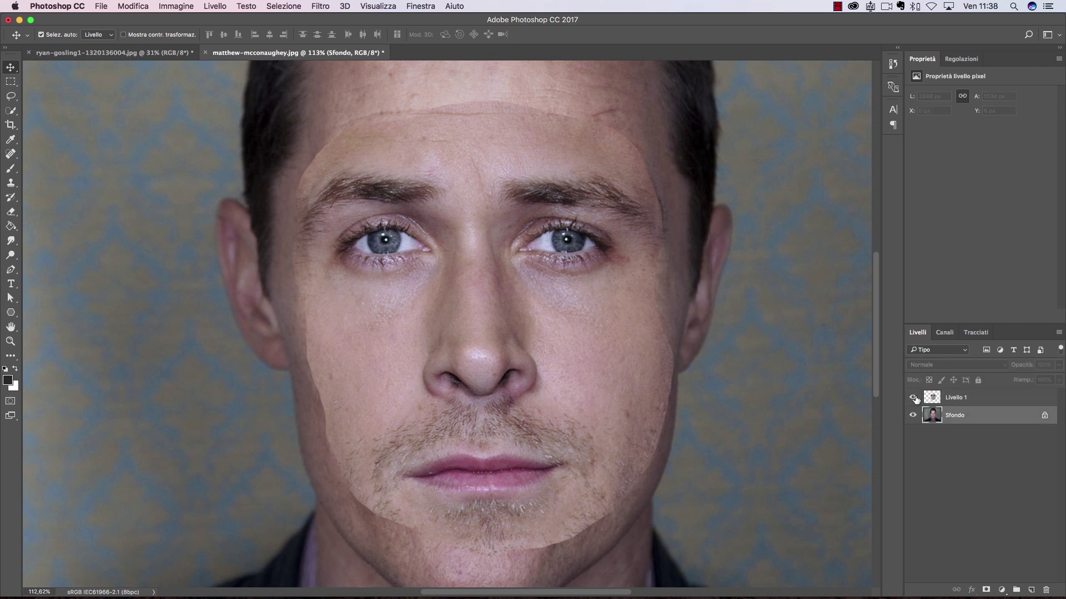
right_click(973, 420)
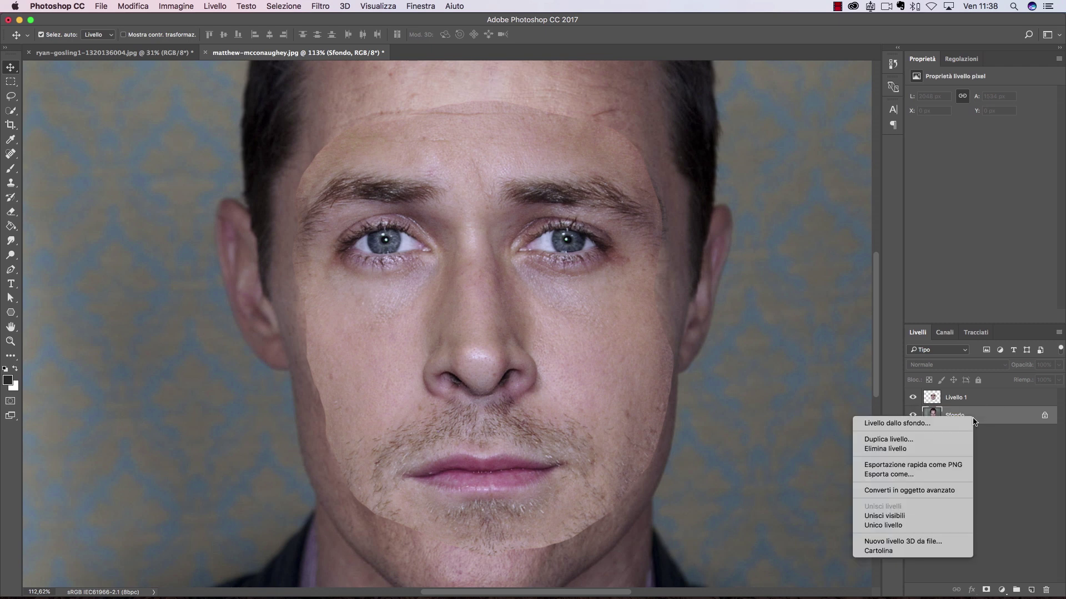
left_click(952, 439)
key("Return")
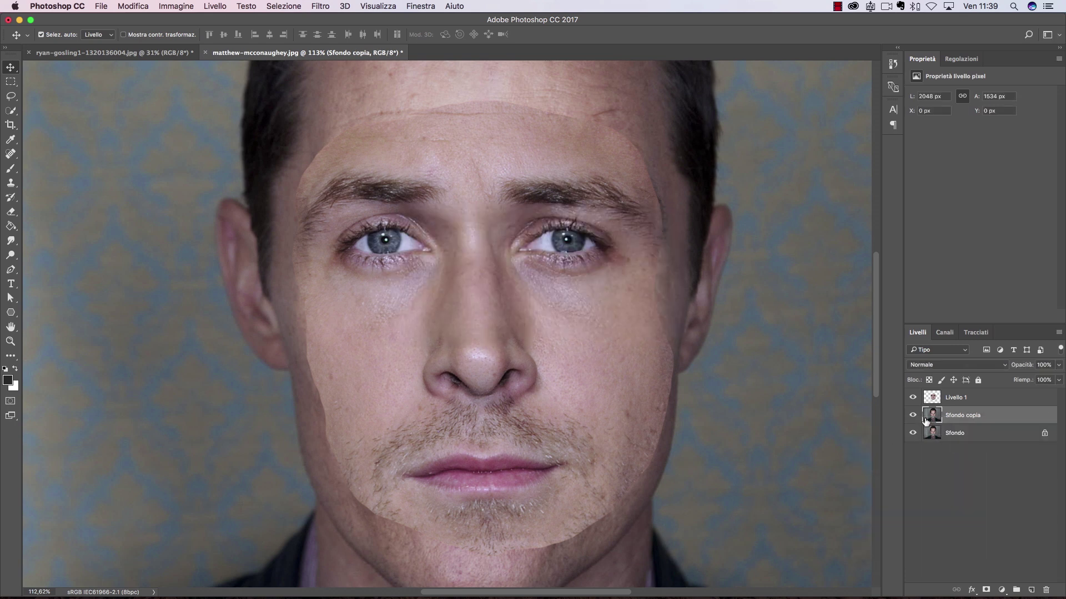
left_click(928, 399)
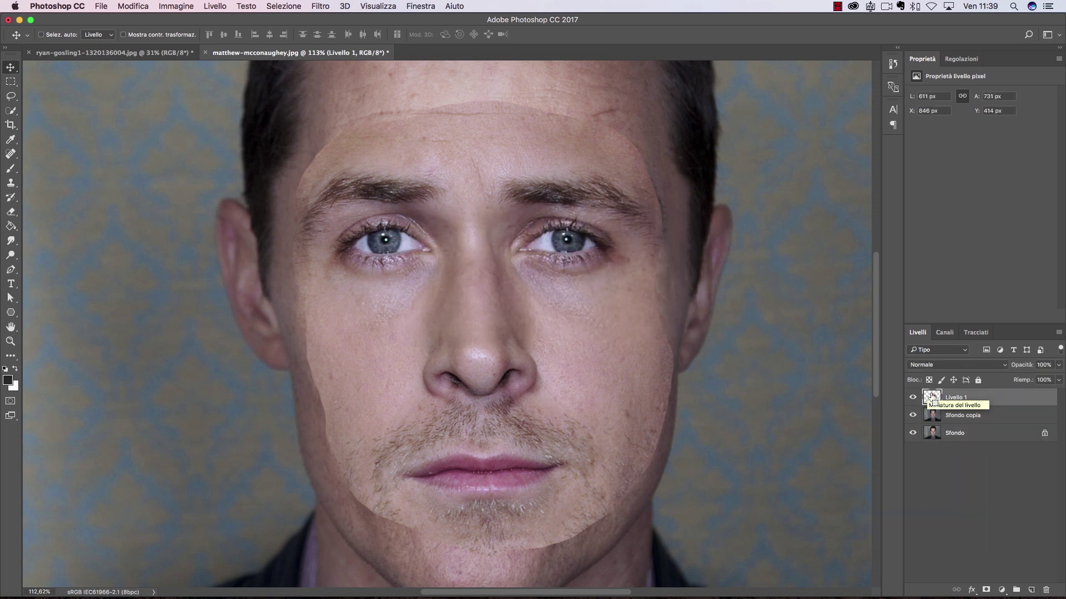
left_click(931, 400, "super")
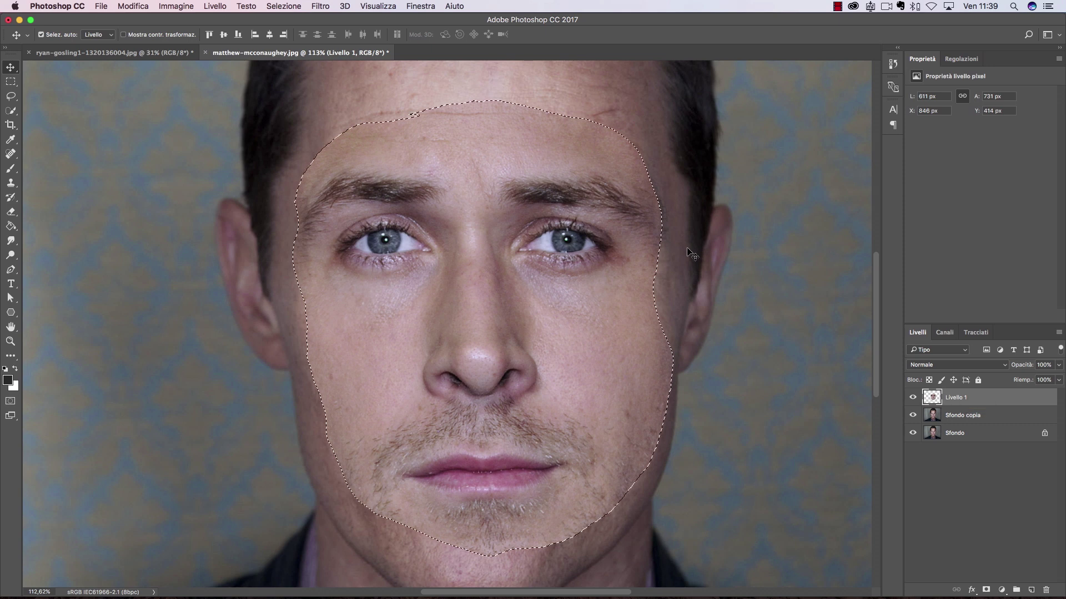
Contract the face selection slightly inward via Select > Modify > Contract.
left_click(284, 6)
mouse_move(288, 155)
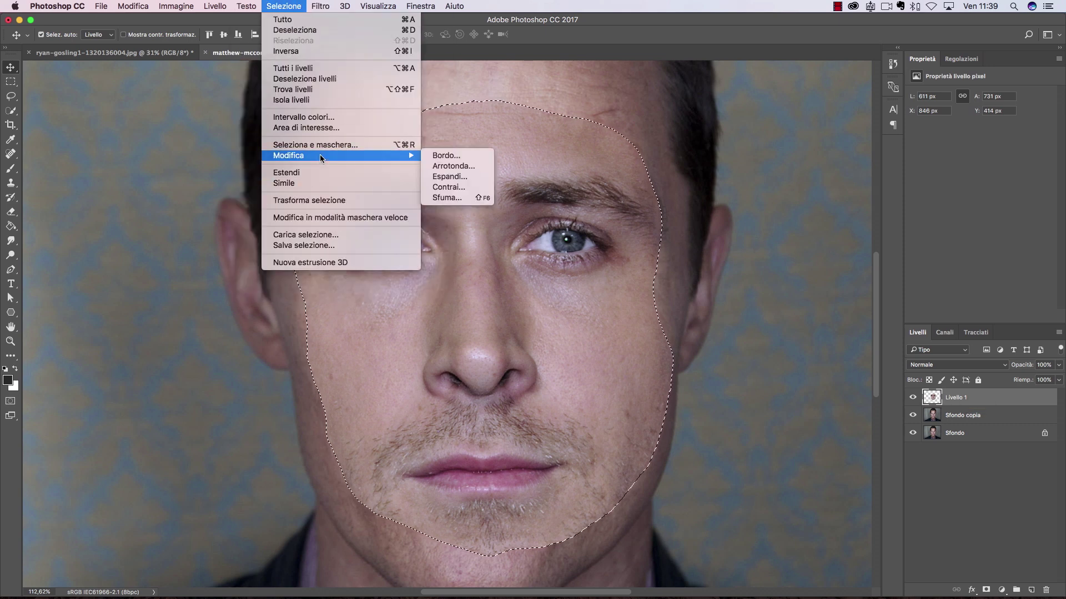
left_click(447, 187)
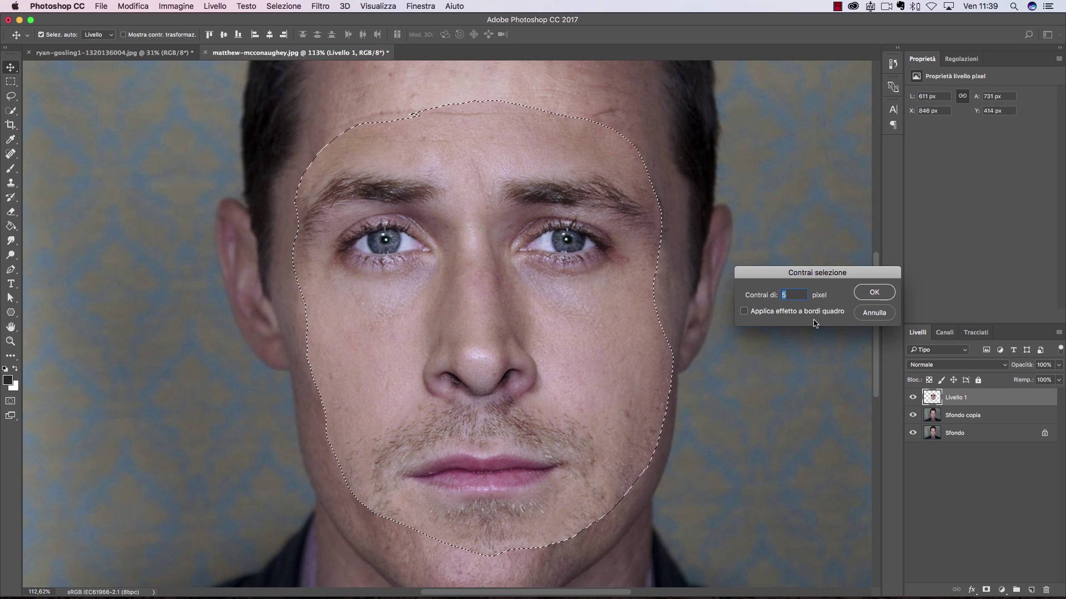
left_click(873, 293)
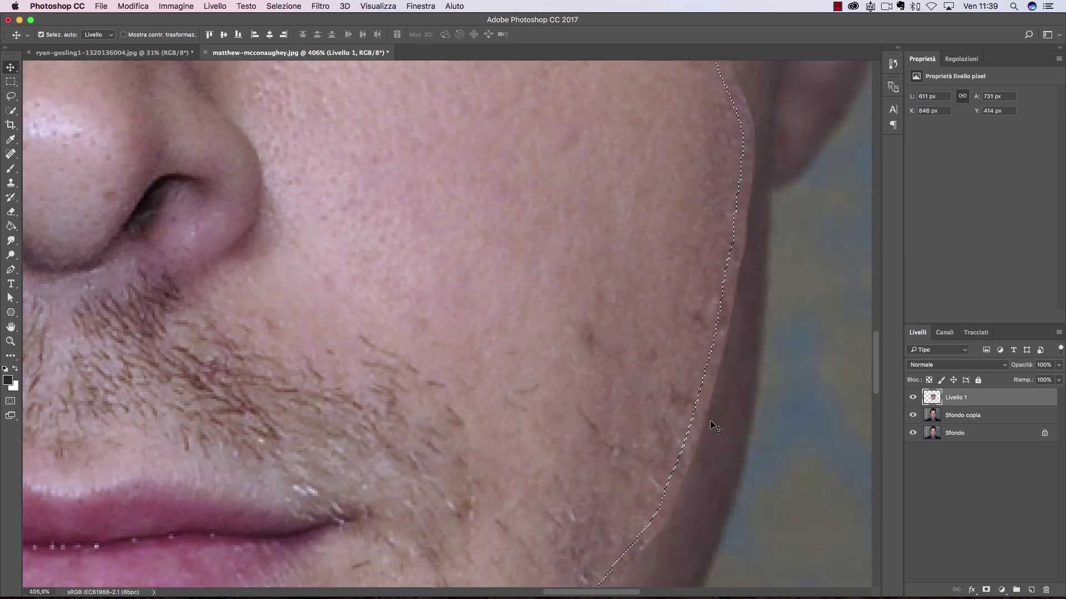
key("super+0")
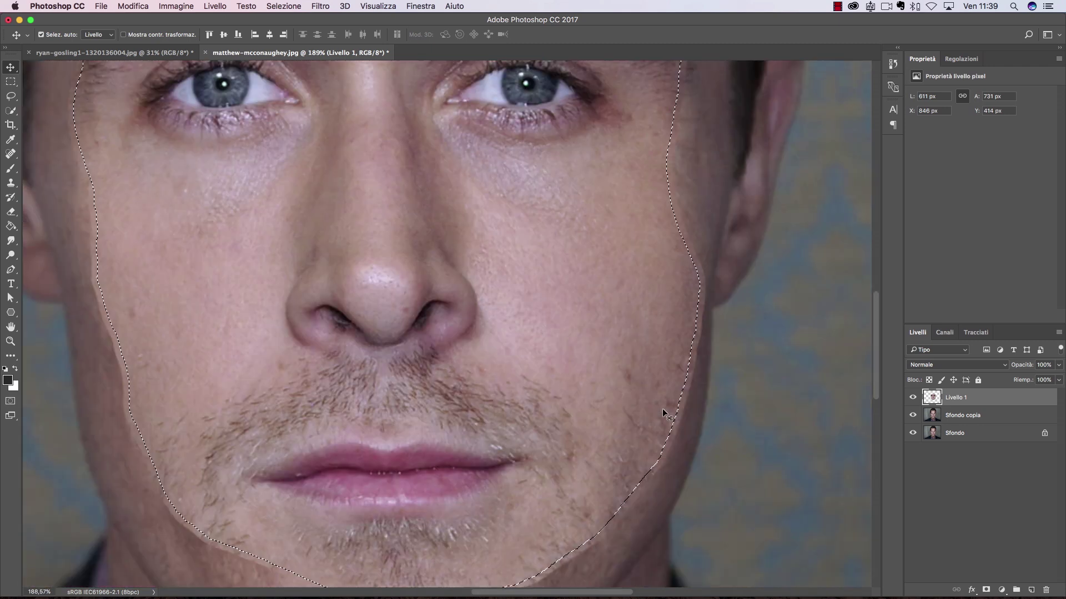
Hide Livello 1 and Sfondo, leaving Sfondo copia visible and active.
left_click(913, 397)
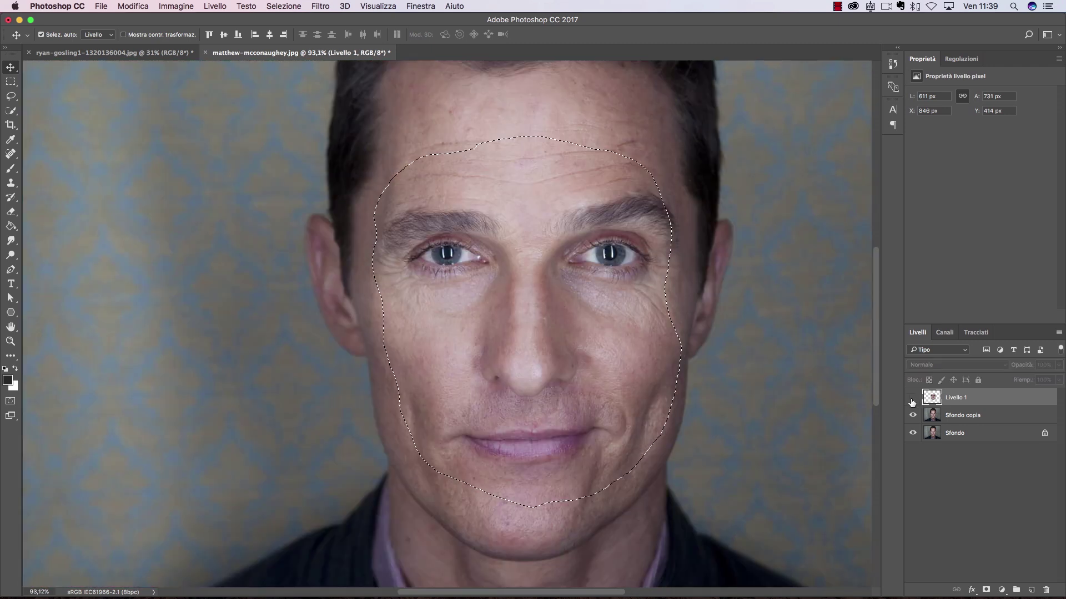
scroll(549, 226, "up", 1)
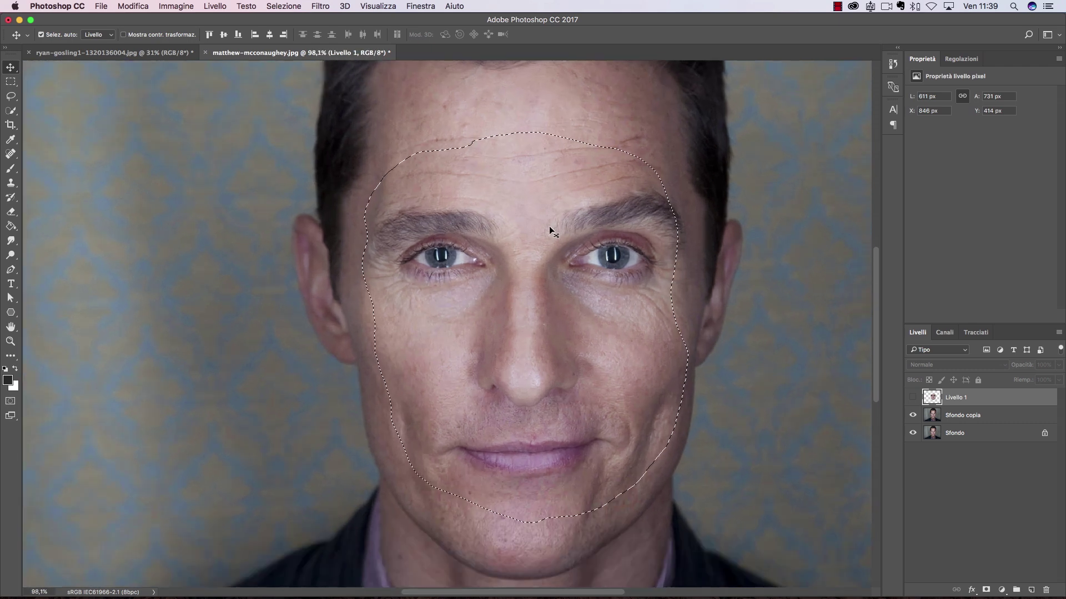
left_click(966, 415)
left_click(913, 433)
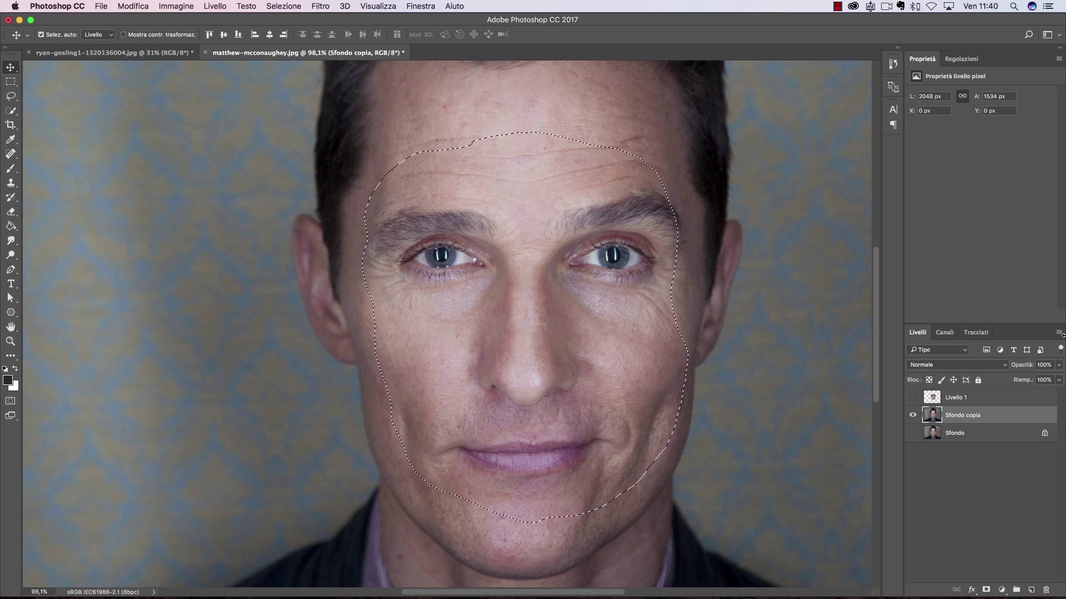
Delete the selected face area from Sfondo copia and deselect.
key("Delete")
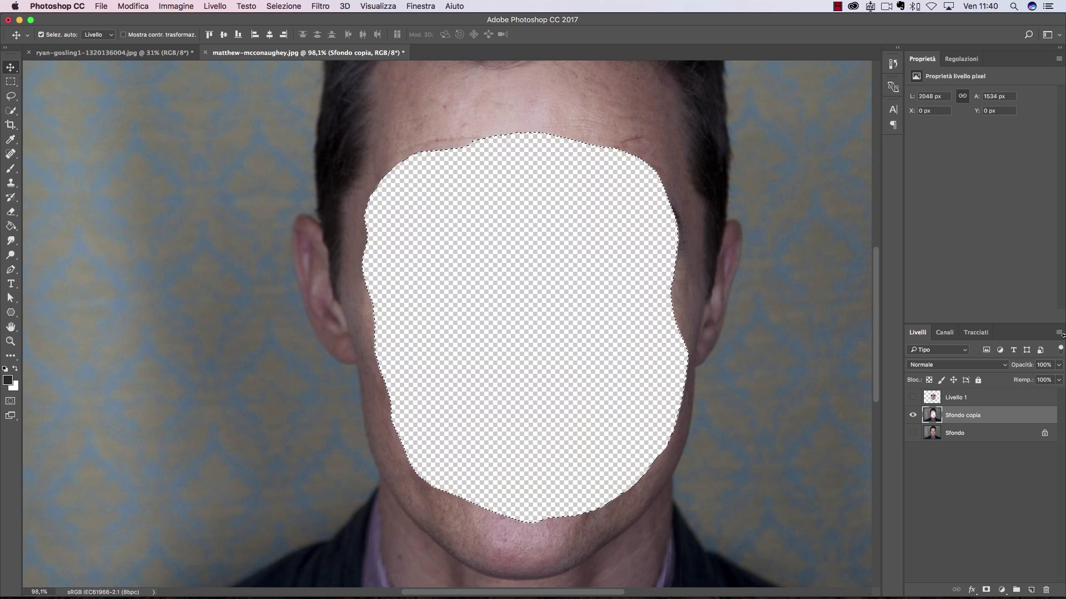
left_click(283, 6)
left_click(305, 30)
Show the Gosling face layer again and select it together with Sfondo copia.
left_click(912, 398)
left_click(914, 400)
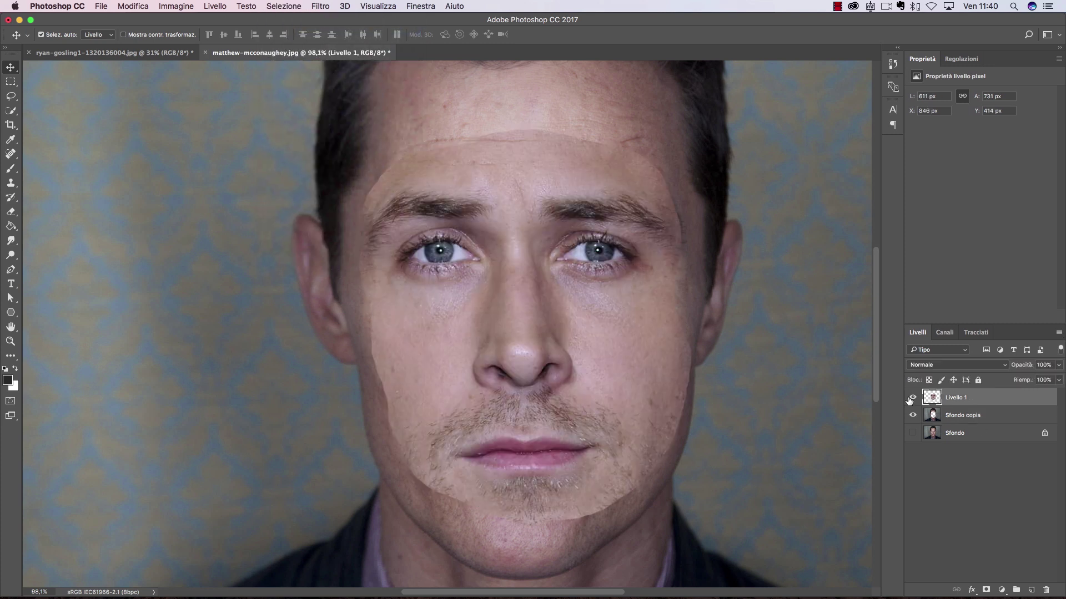
left_click(913, 398)
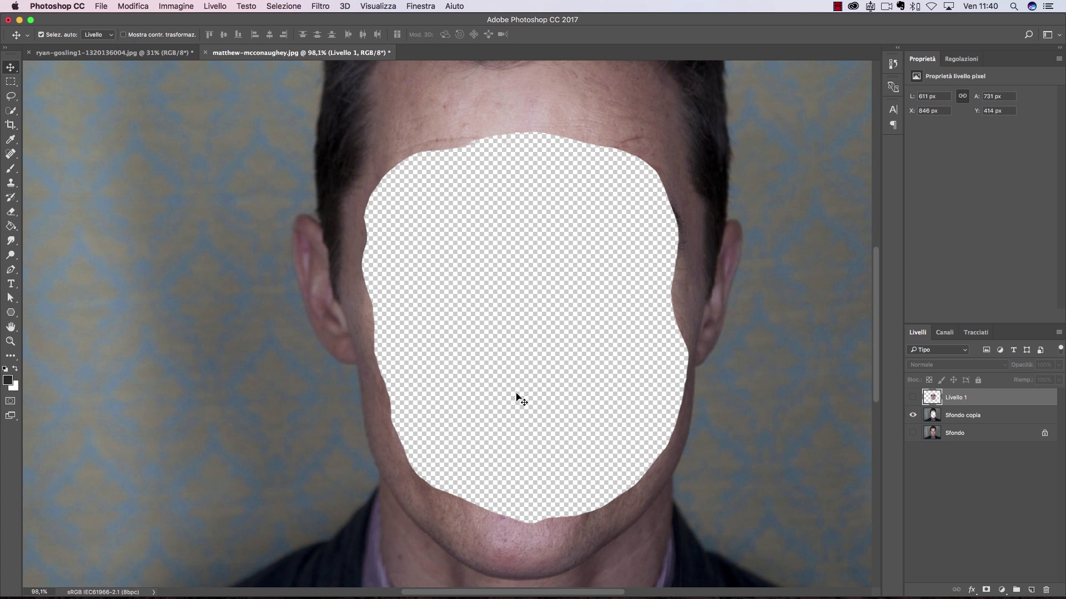
left_click(913, 398)
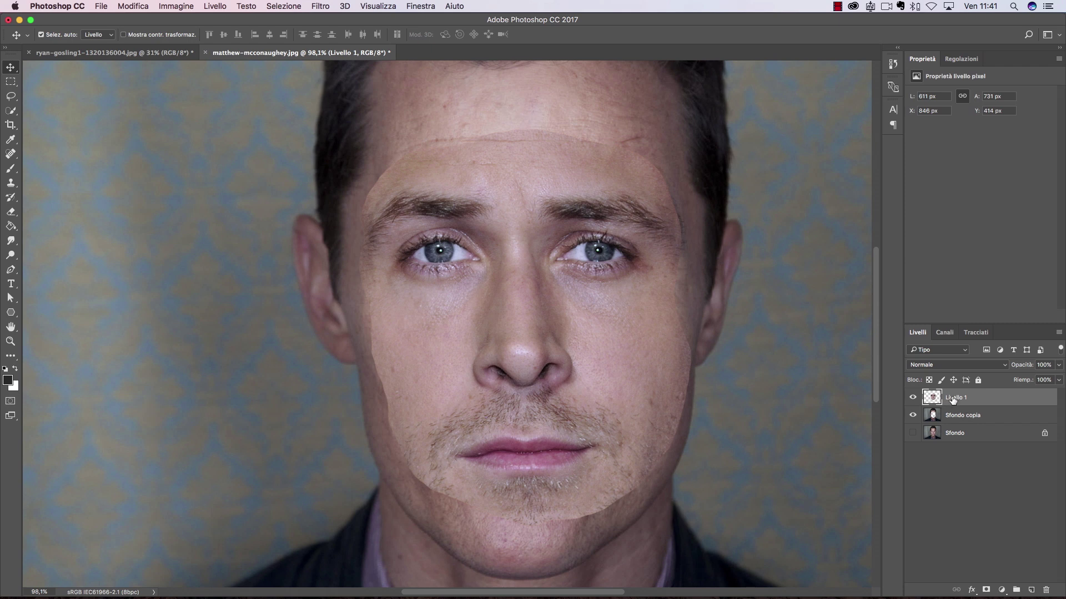
key("ctrl")
left_click(966, 416, "ctrl")
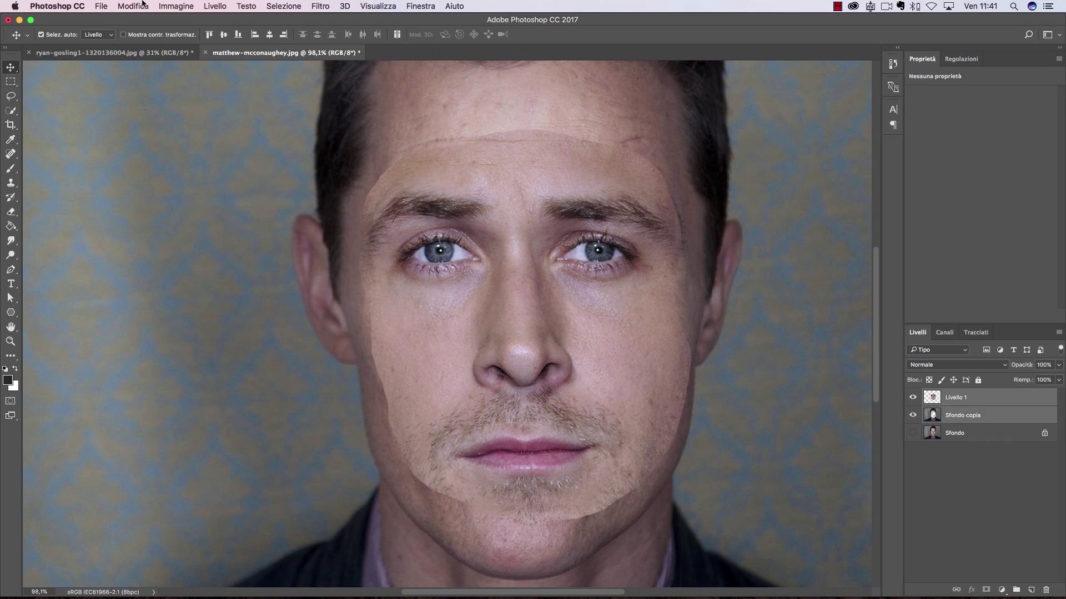
Auto-Blend the two selected layers as a panorama with seamless tones.
left_click(141, 5)
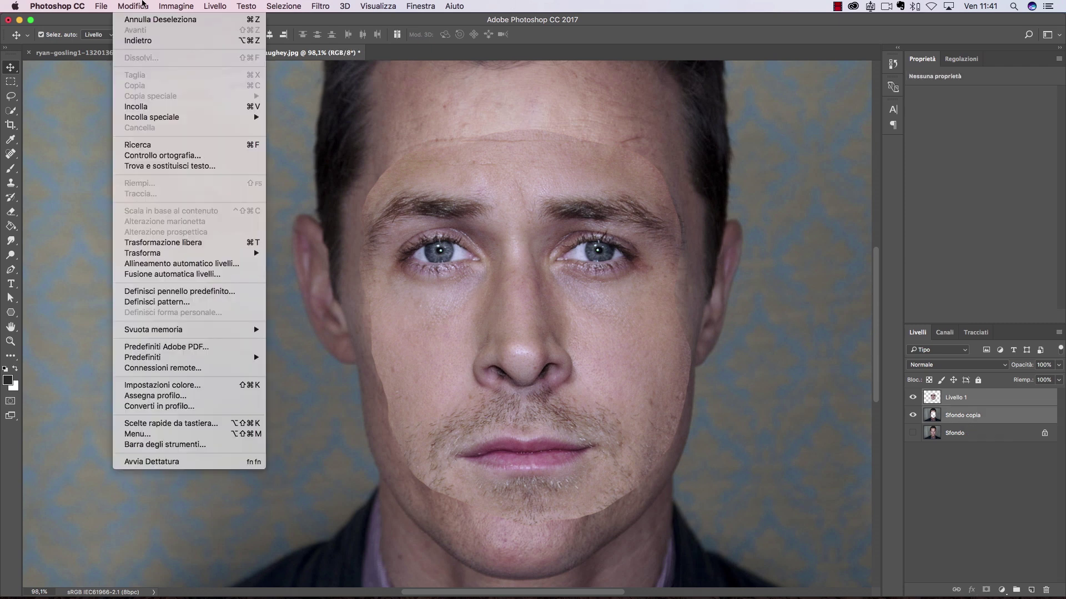
left_click(176, 274)
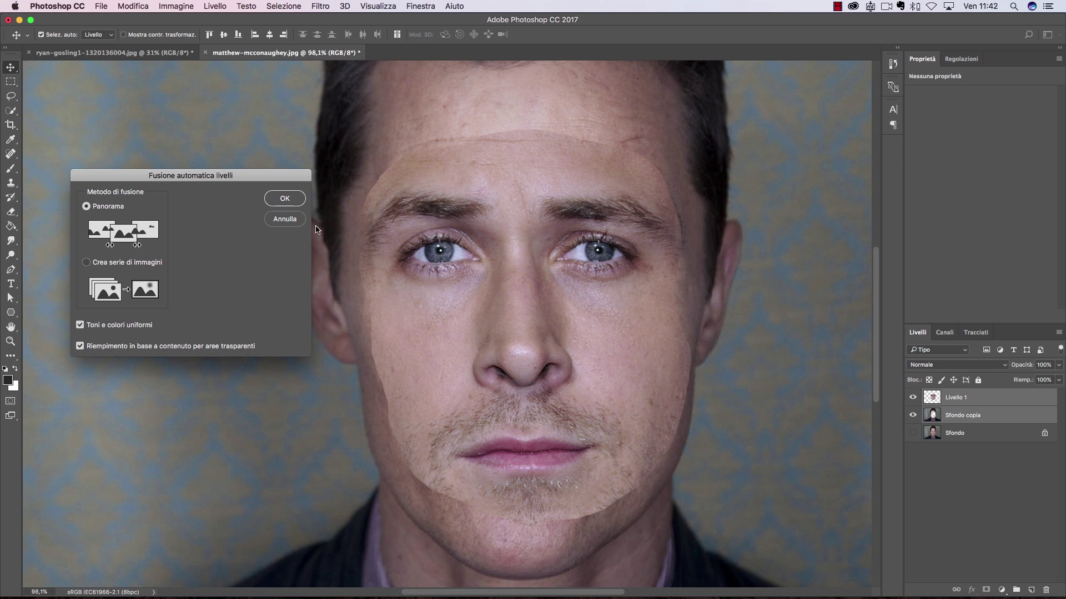
left_click(285, 199)
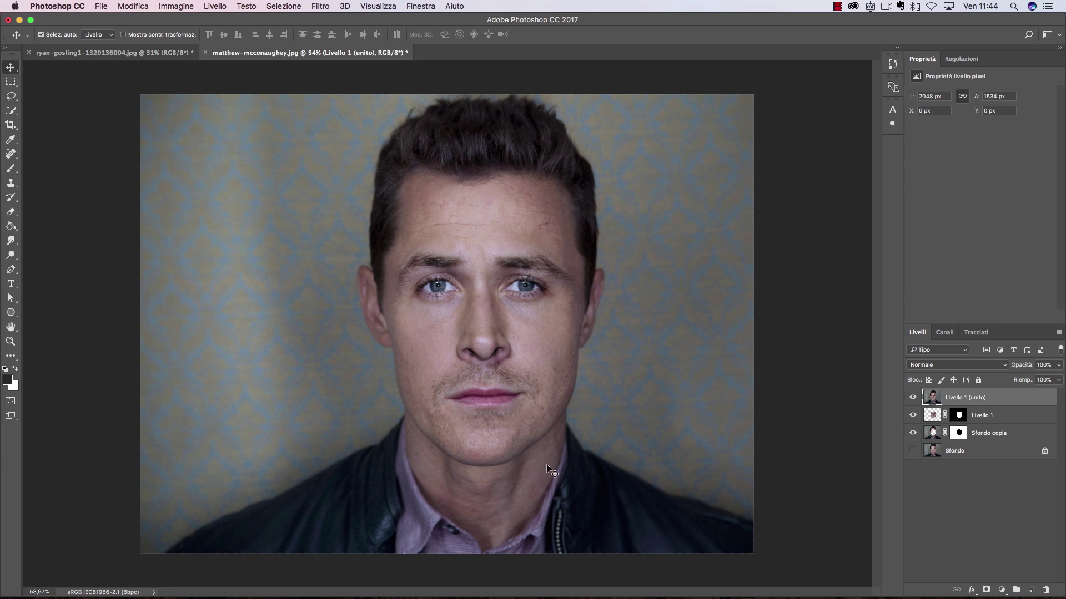
Zoom into the forehead and shrink the Spot Healing Brush to a tiny size.
scroll(600, 347, "up", 1)
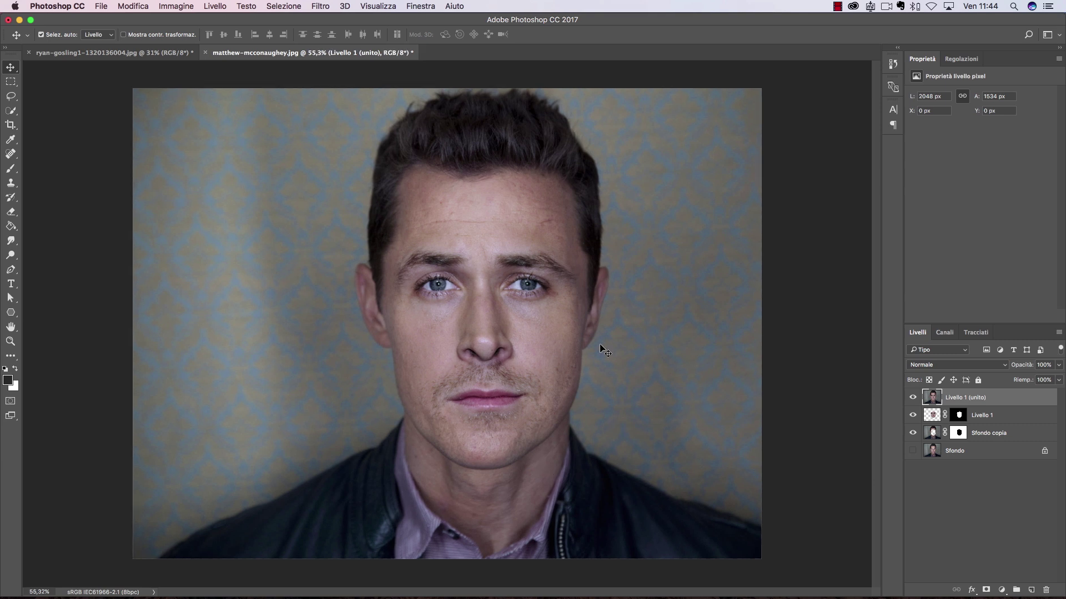
scroll(533, 278, "up", 1)
scroll(483, 231, "up", 3)
scroll(481, 274, "up", 3)
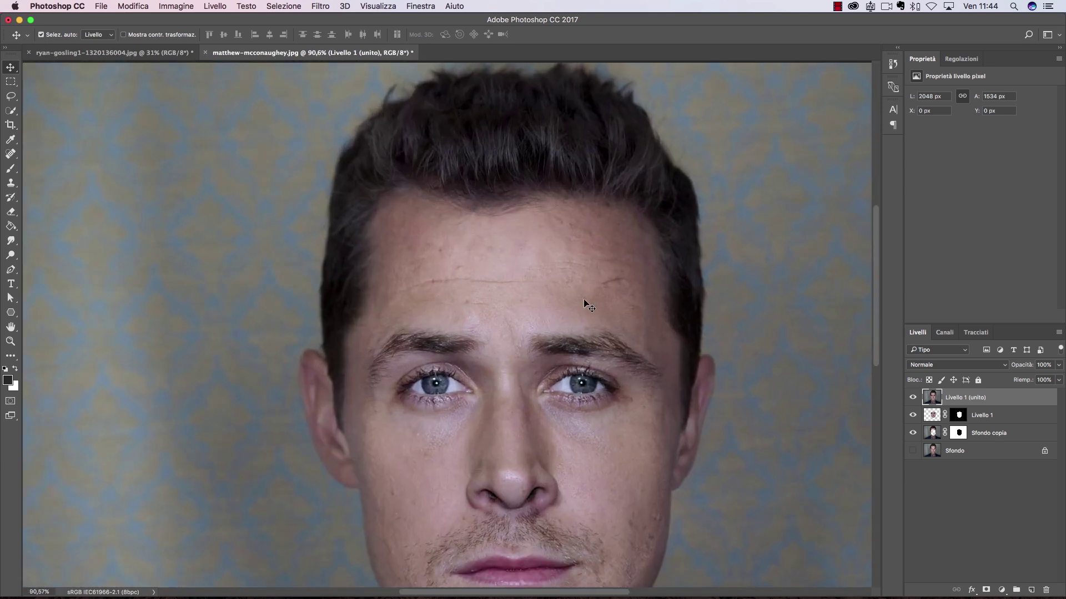
scroll(627, 284, "up", 1)
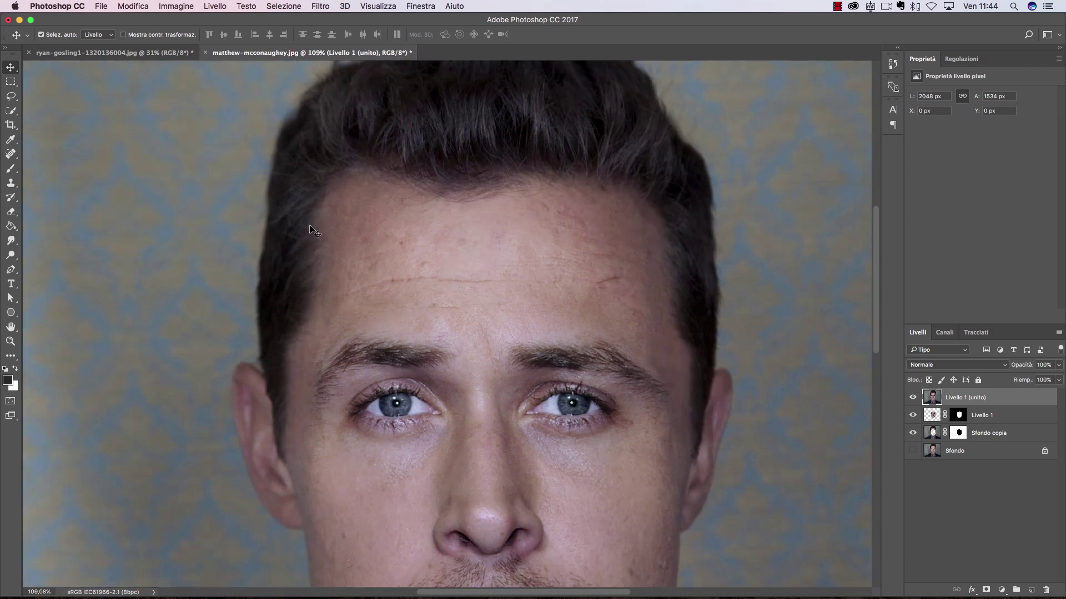
left_click_drag(11, 154, 89, 155)
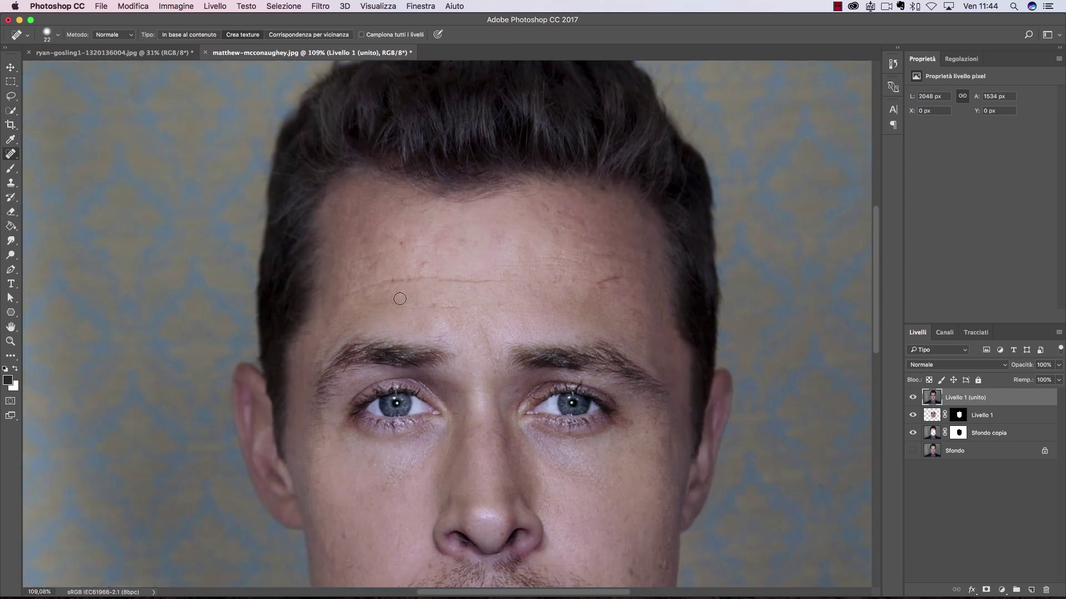
mouse_move(391, 291)
left_mouse_down()
mouse_move(362, 289)
mouse_move(528, 281)
left_mouse_up()
Heal a mark and a line on the forehead, then fit the photo on screen.
mouse_move(599, 284)
left_mouse_down()
mouse_move(626, 275)
mouse_move(627, 304)
mouse_move(644, 318)
left_mouse_up()
left_click_drag(540, 260, 586, 258)
key("super+0")
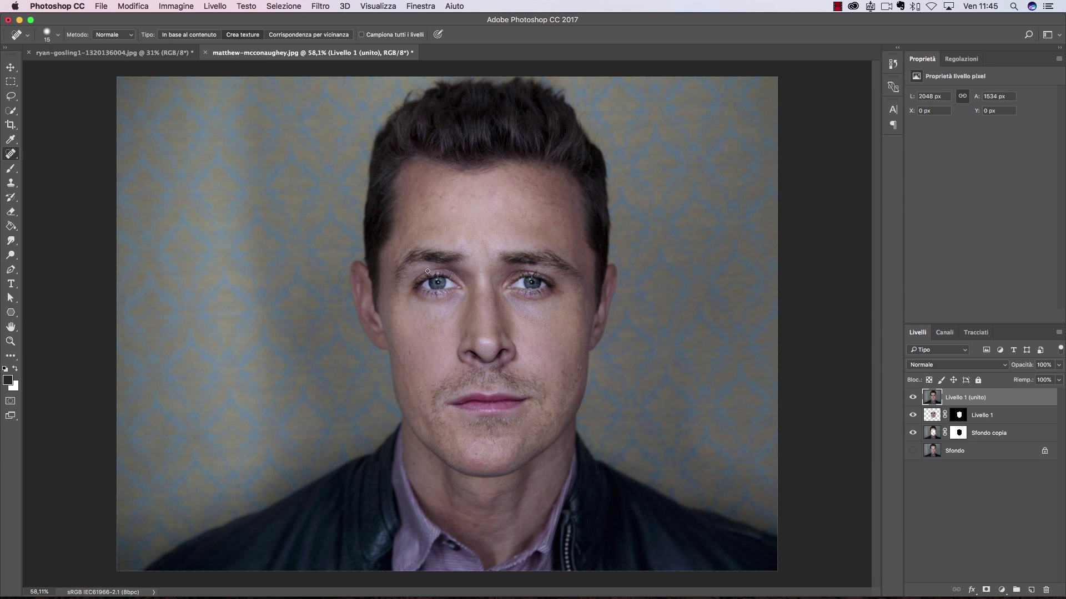
scroll(367, 361, "up", 1)
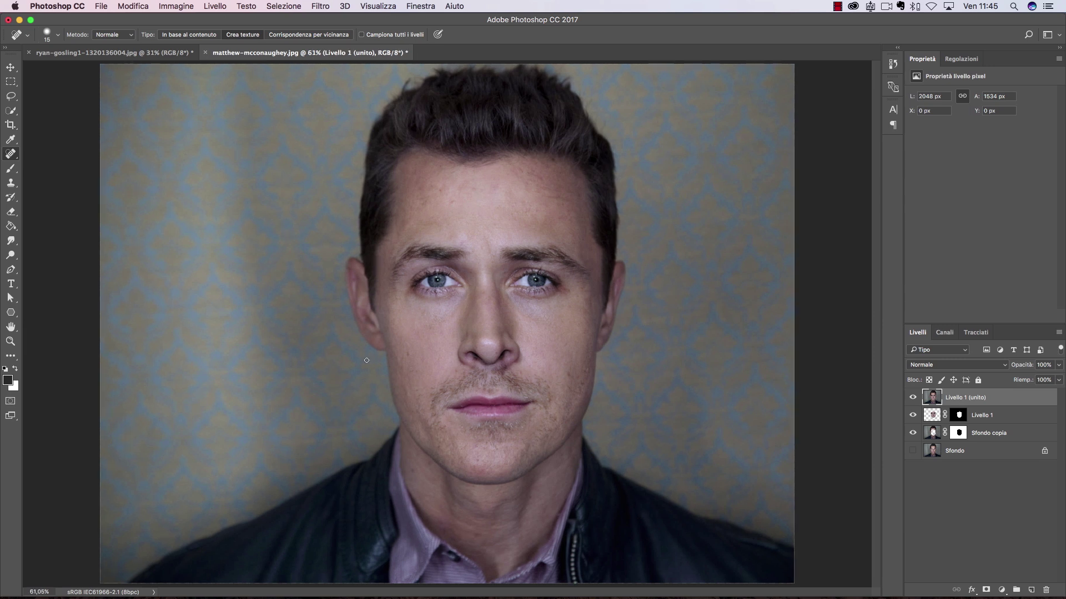
left_click(134, 6)
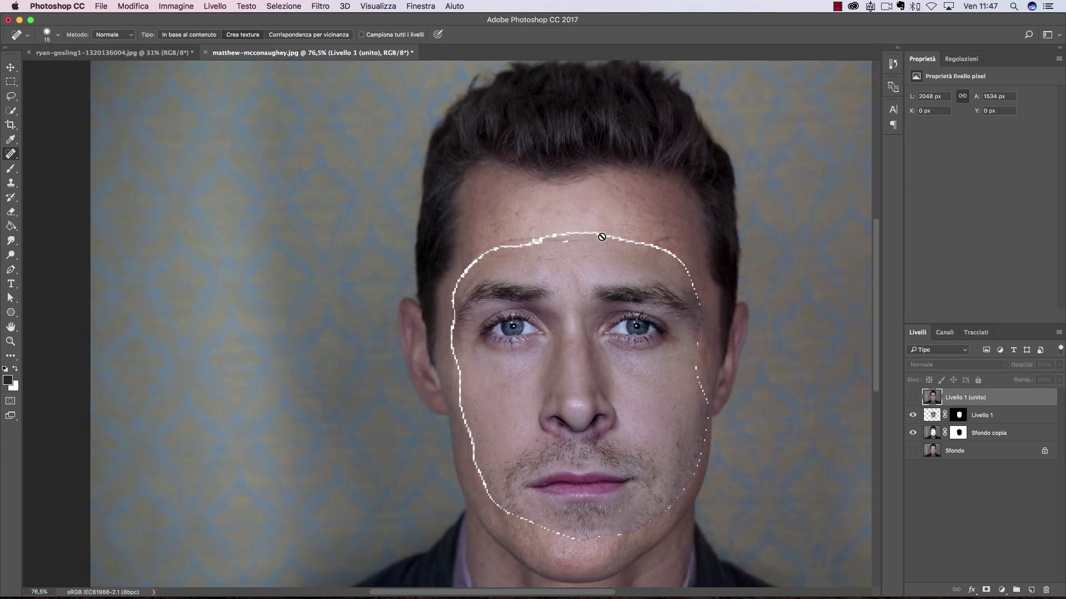
Zoom in on the forehead to inspect the Livello 1 face-outline selection's seam, then bring up the Select menu.
scroll(605, 236, "up", 3)
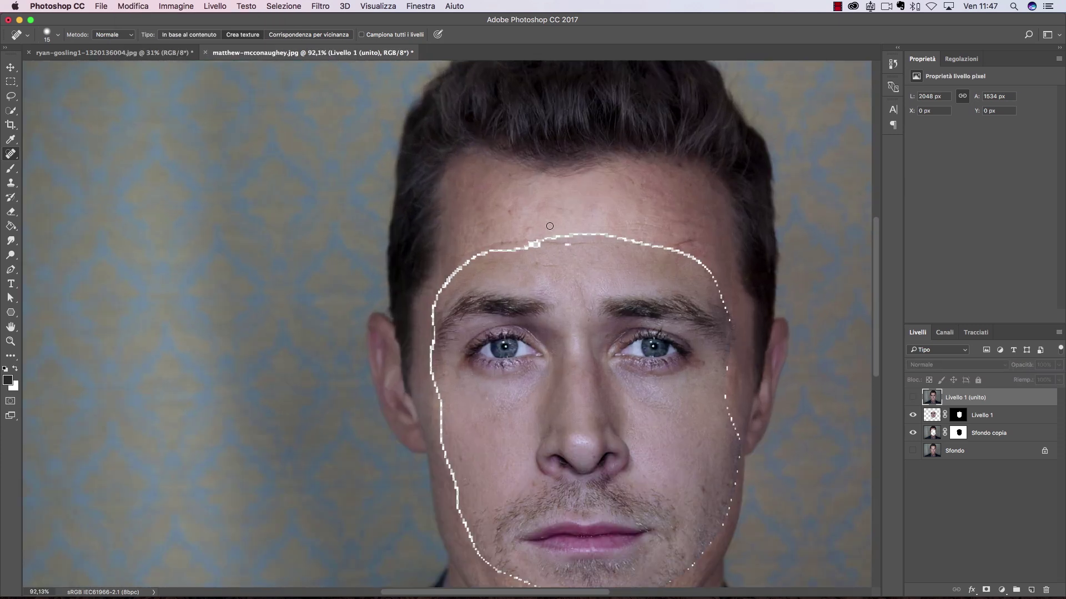
scroll(644, 242, "up", 1)
scroll(485, 328, "up", 3)
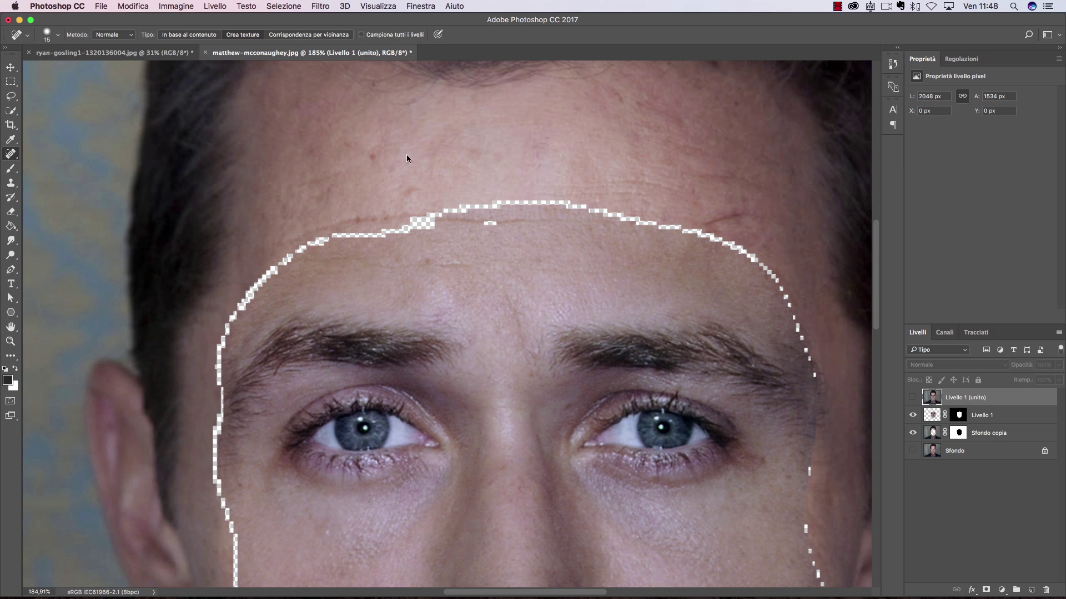
left_click(281, 6)
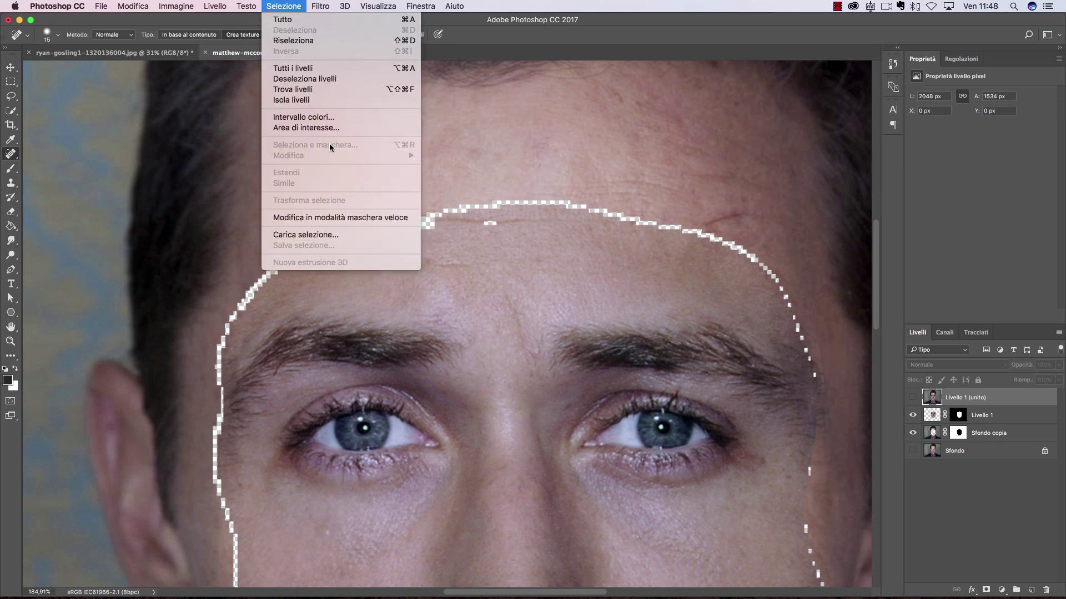